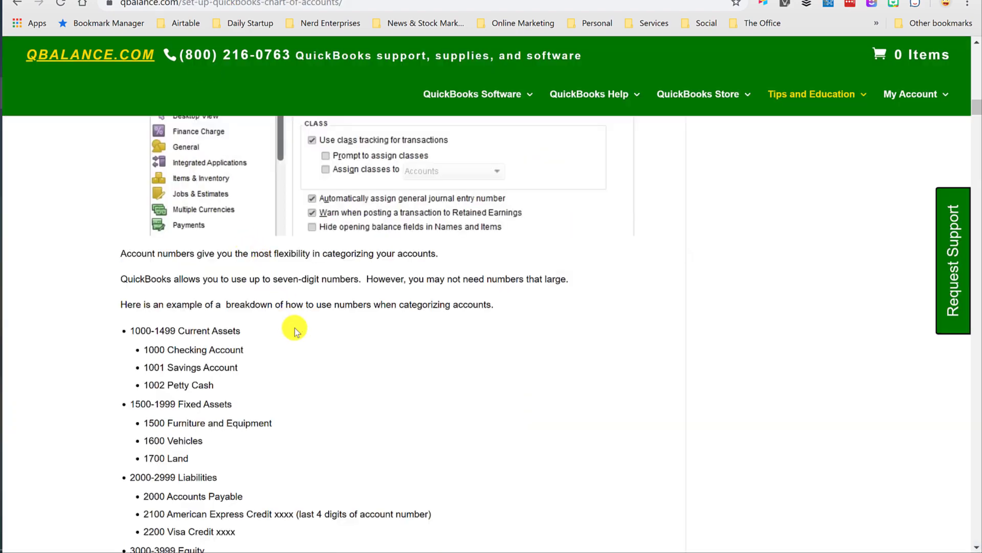
scroll(293, 325, down, 3)
scroll(295, 330, down, 10)
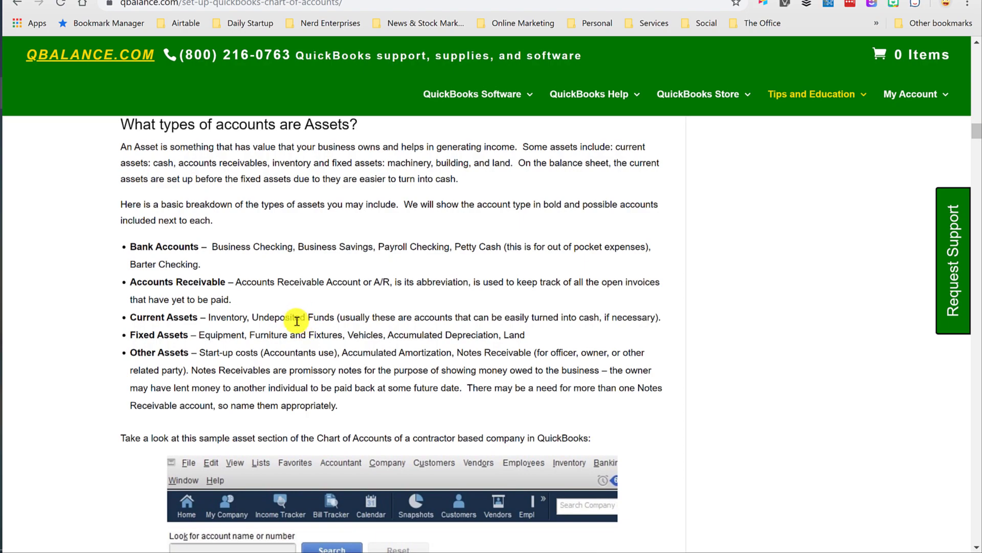
scroll(307, 330, down, 8)
scroll(311, 333, down, 15)
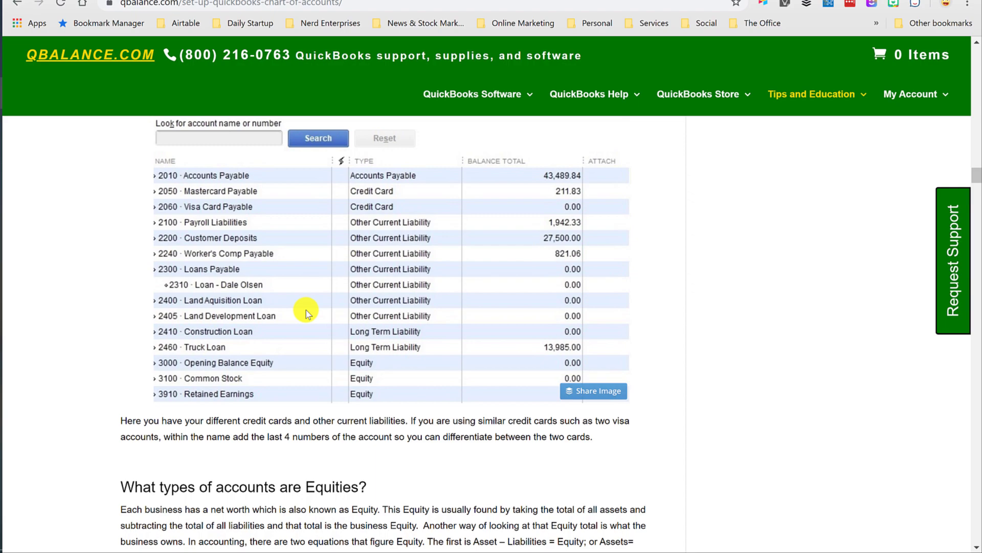
scroll(306, 310, down, 15)
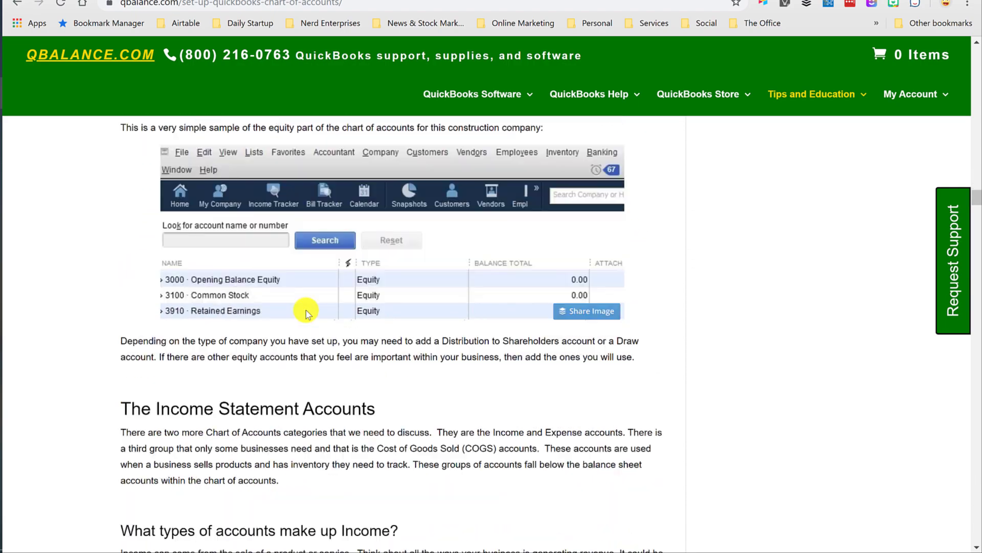
scroll(306, 310, down, 12)
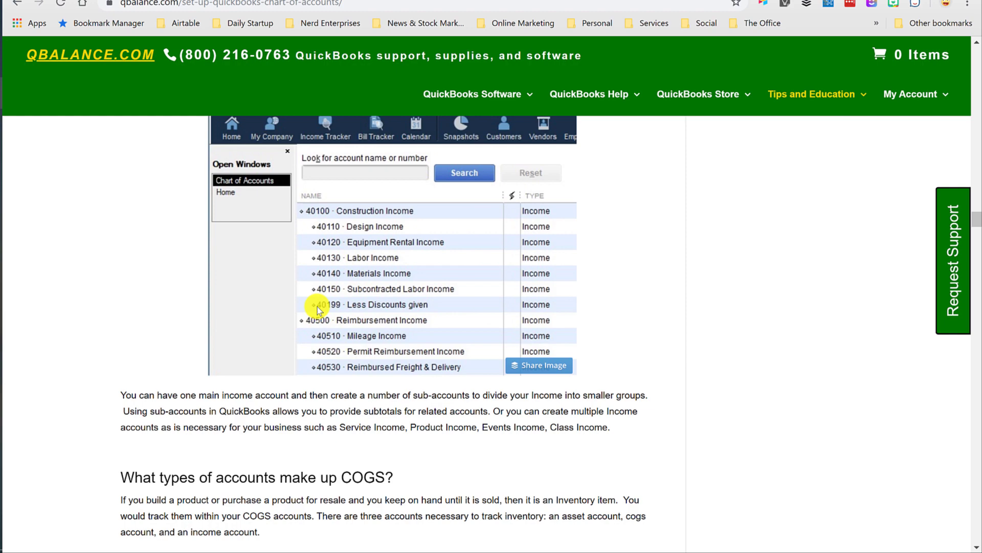
scroll(318, 325, down, 10)
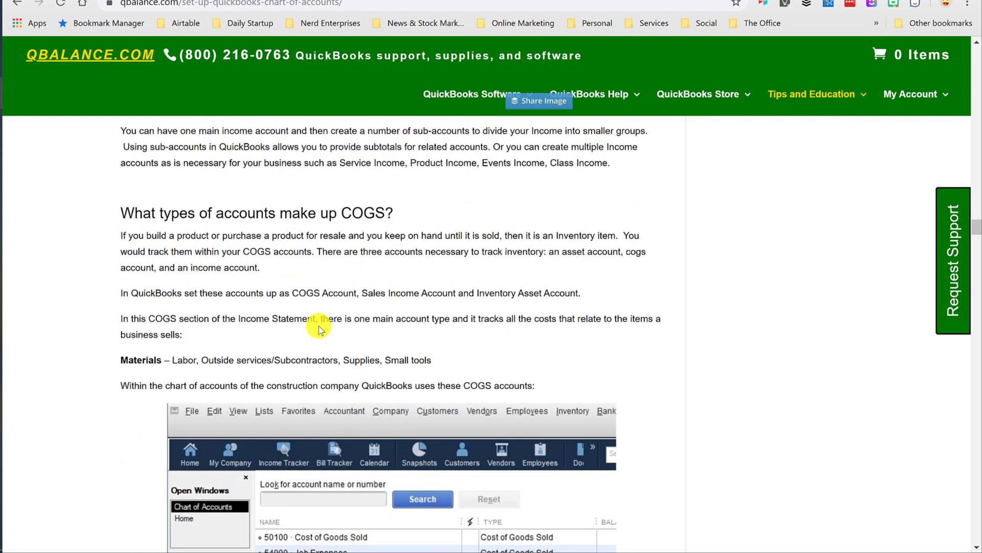
scroll(318, 327, down, 18)
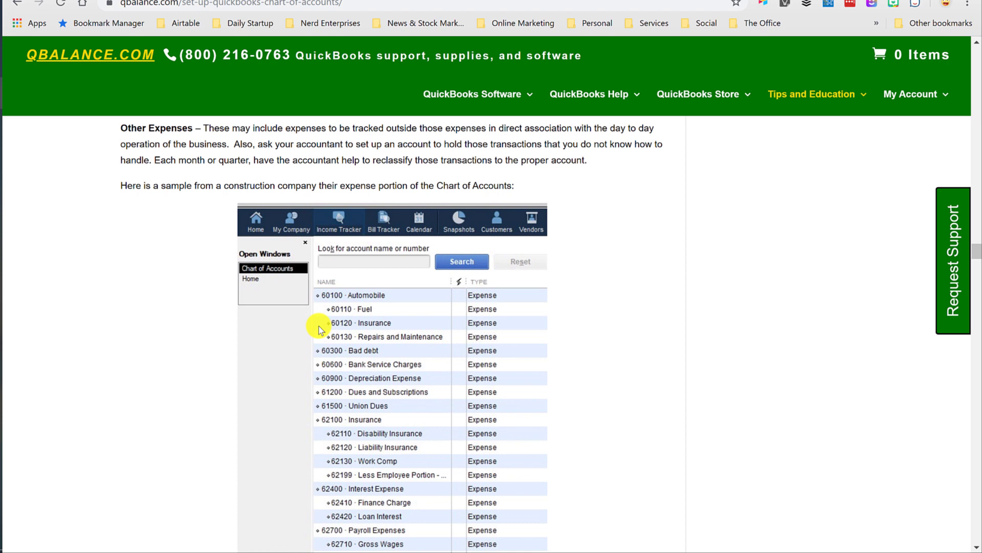
scroll(318, 328, down, 4)
scroll(318, 328, up, 3)
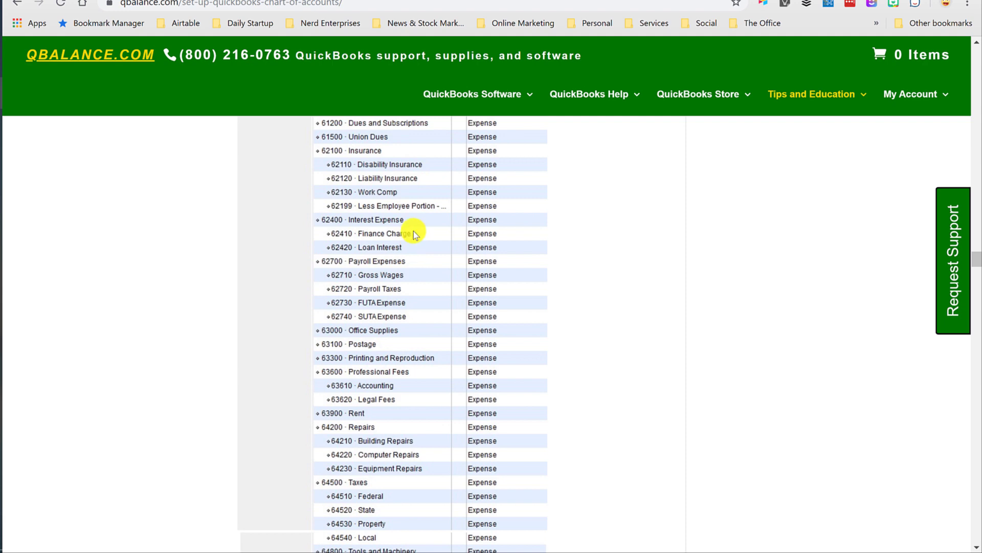
scroll(412, 320, down, 15)
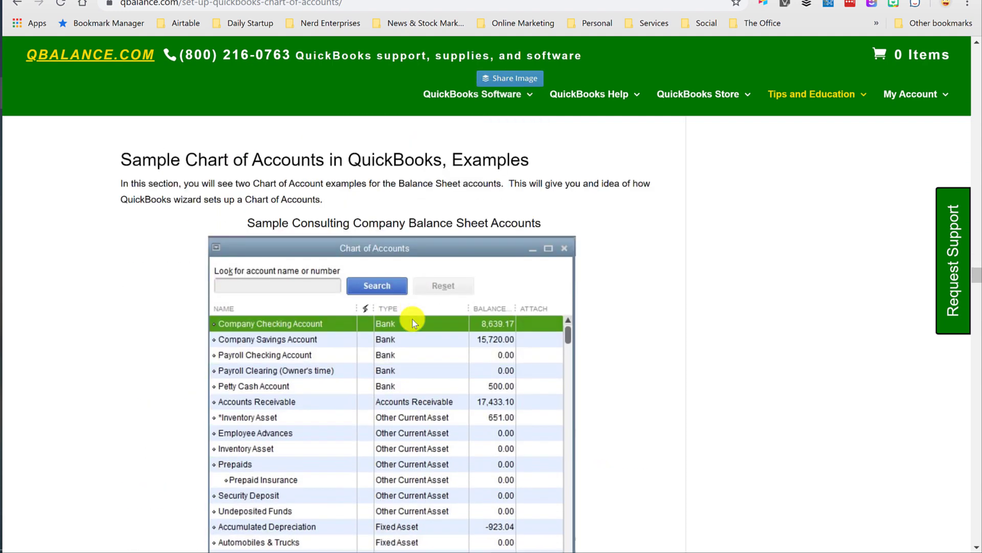
scroll(413, 323, down, 1)
scroll(413, 319, down, 3)
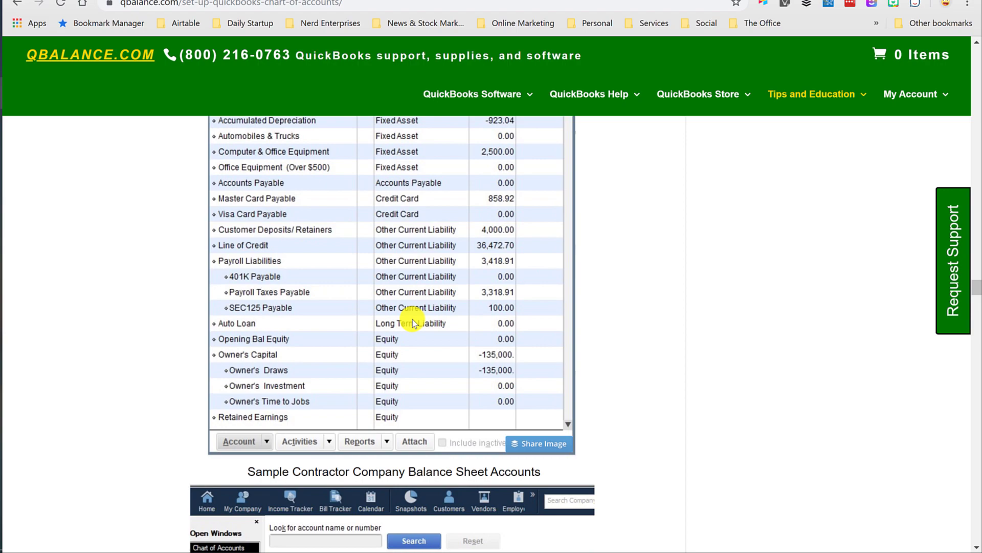
scroll(392, 332, down, 18)
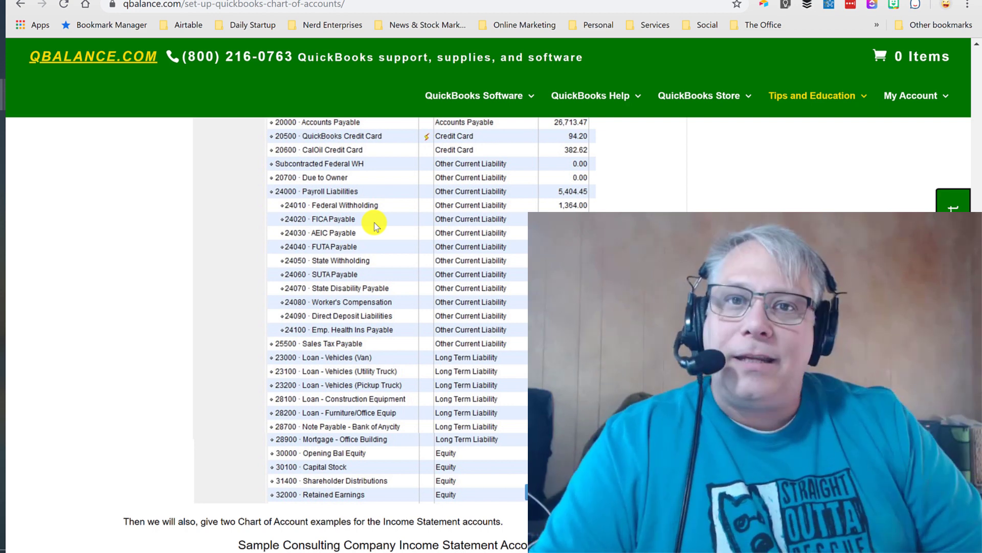
- Return to QuickBooks Online and open the Profit and Loss report from Reports
key(ctrl+Tab)
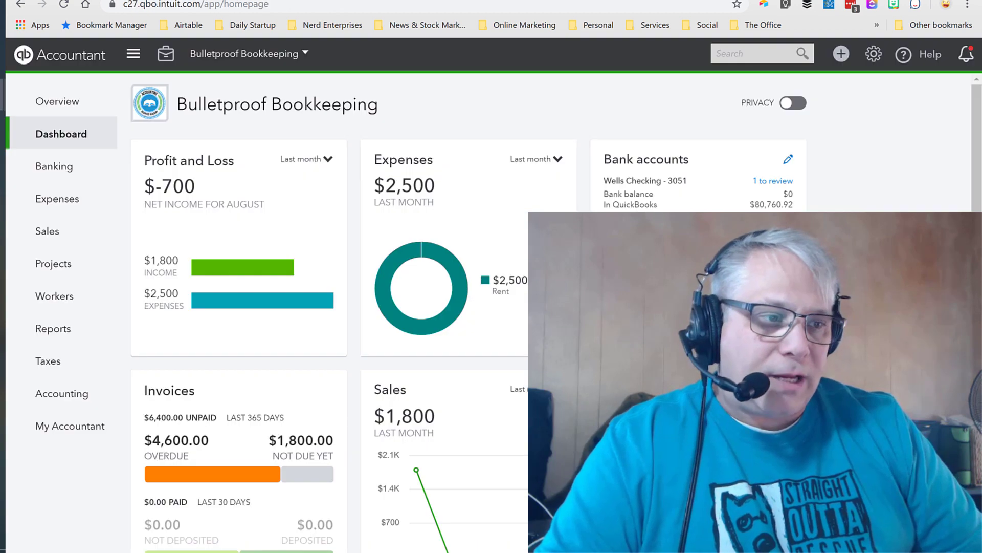
click(66, 313)
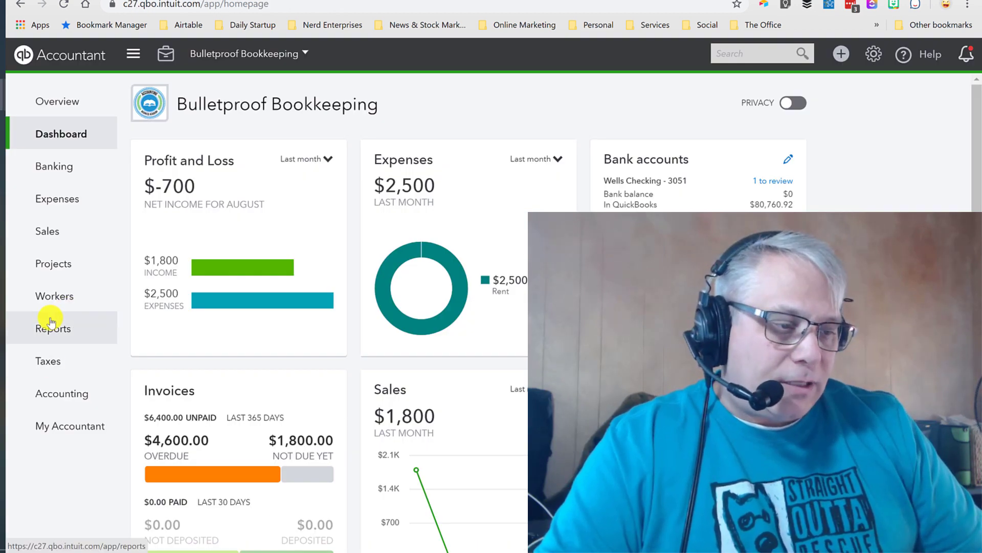
click(51, 322)
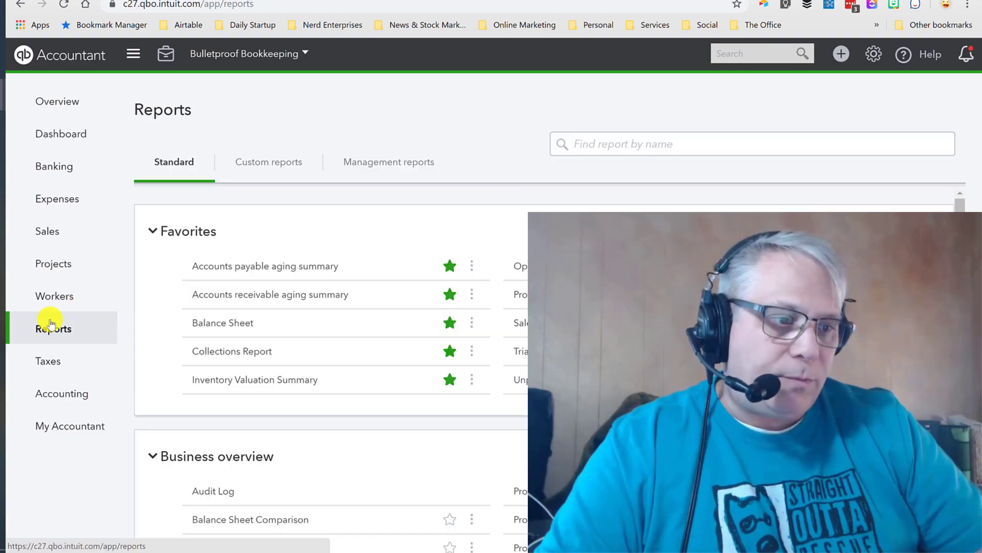
click(519, 294)
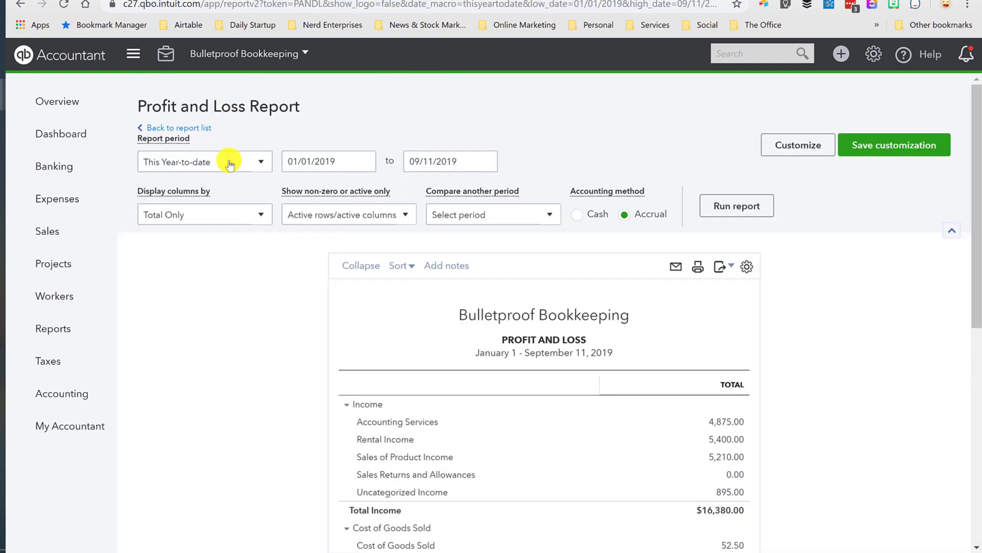
- Rerun the Profit and Loss for All Dates and scroll to the Expenses section
click(229, 163)
click(164, 186)
click(721, 207)
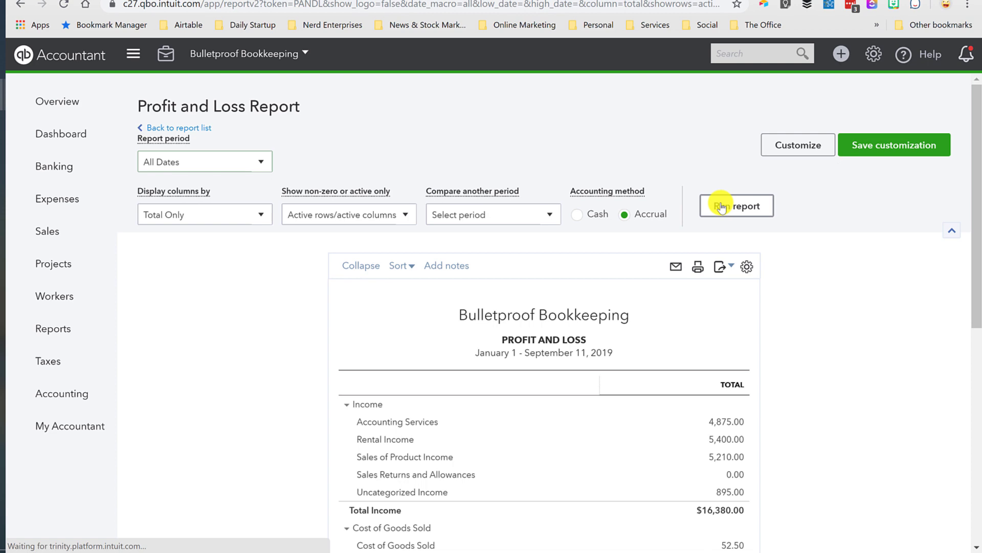
scroll(742, 205, down, 3)
scroll(248, 425, down, 4)
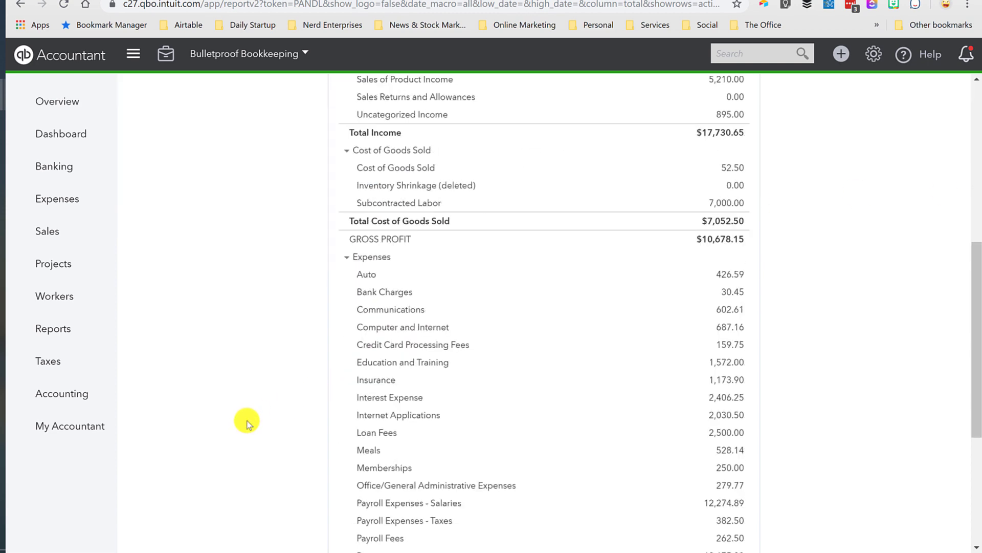
scroll(247, 424, down, 5)
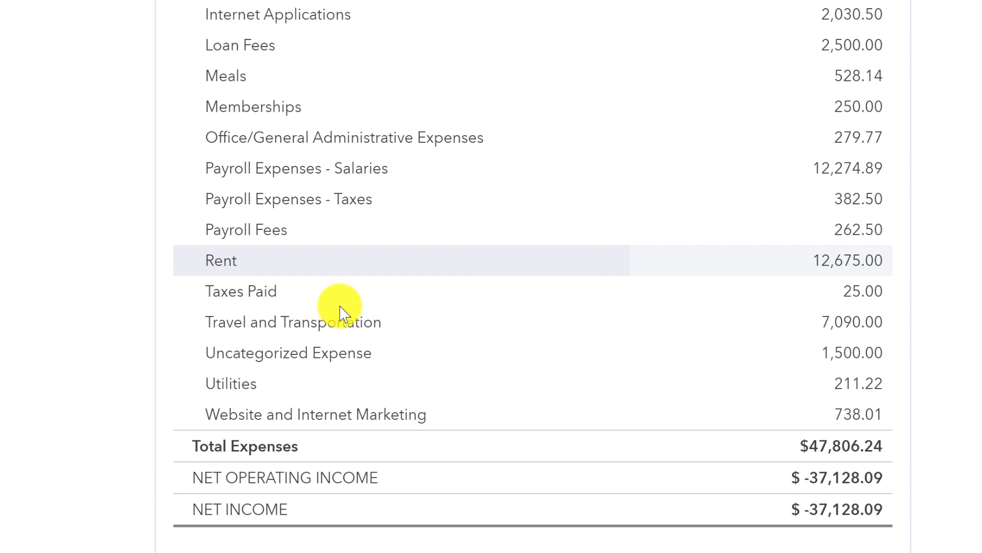
- Drill into the 7,090.00 Travel and Transportation amount and group its transactions by Name
click(862, 332)
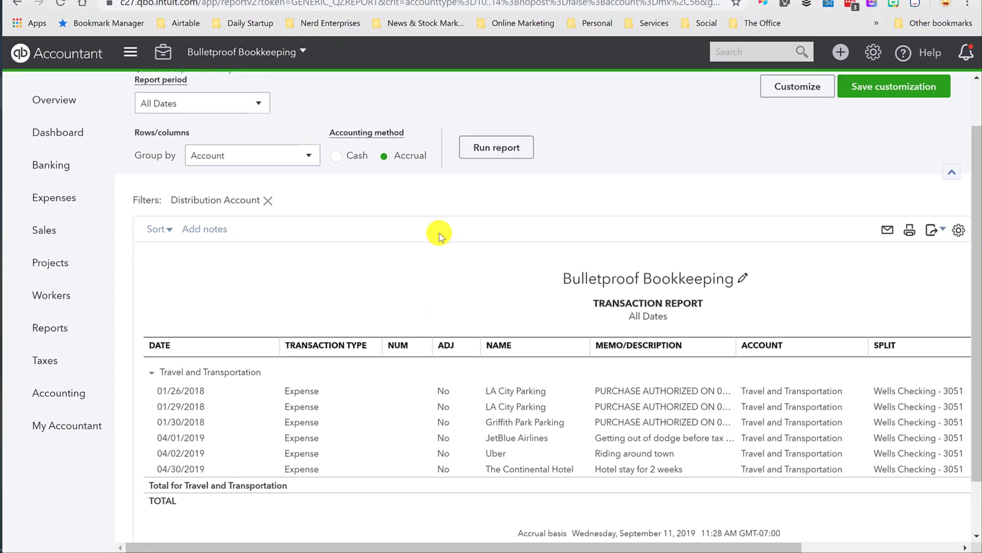
click(260, 224)
click(207, 277)
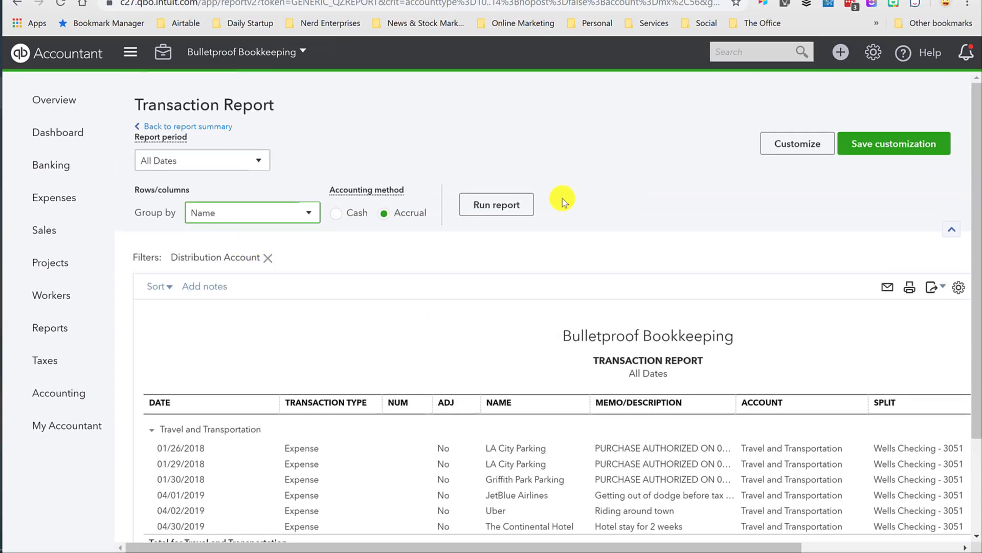
click(491, 206)
scroll(492, 207, down, 3)
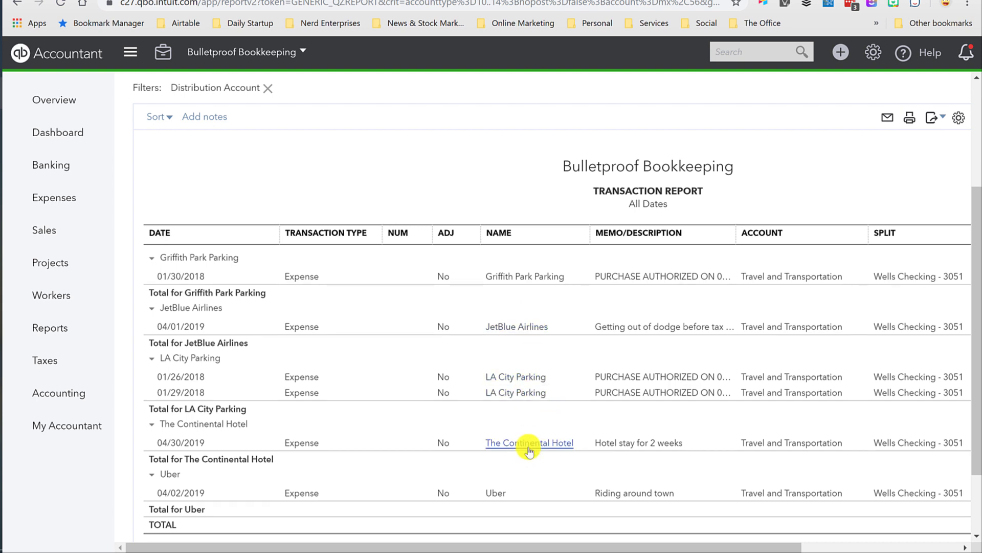
scroll(501, 493, right, 5)
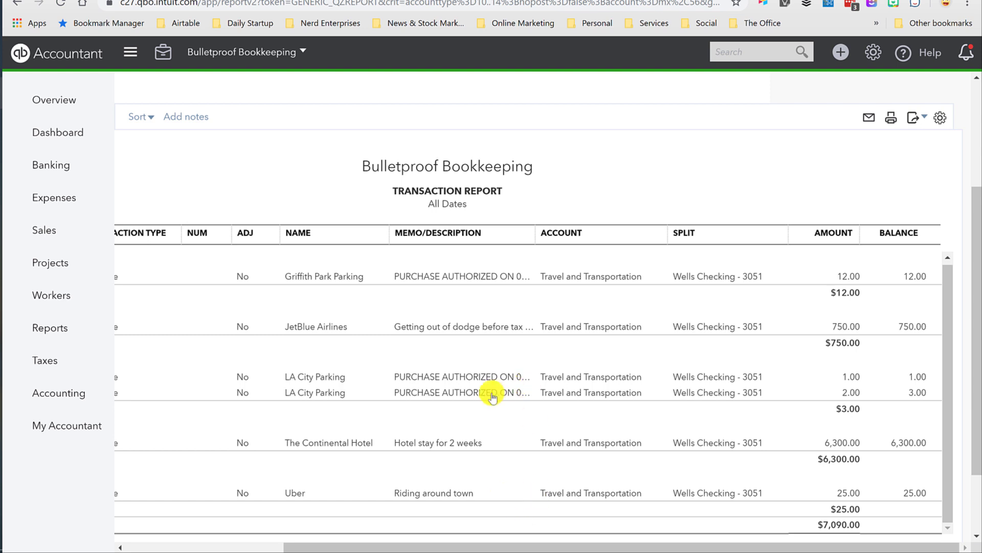
scroll(445, 332, left, 4)
scroll(418, 306, up, 4)
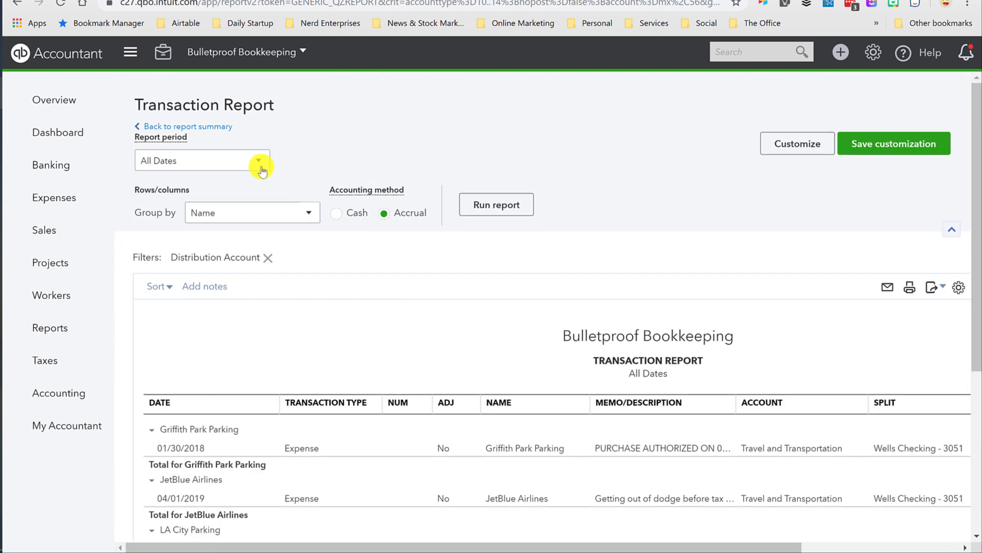
- Return to the Profit and Loss summary, then go to Accounting > Chart of Accounts
click(199, 127)
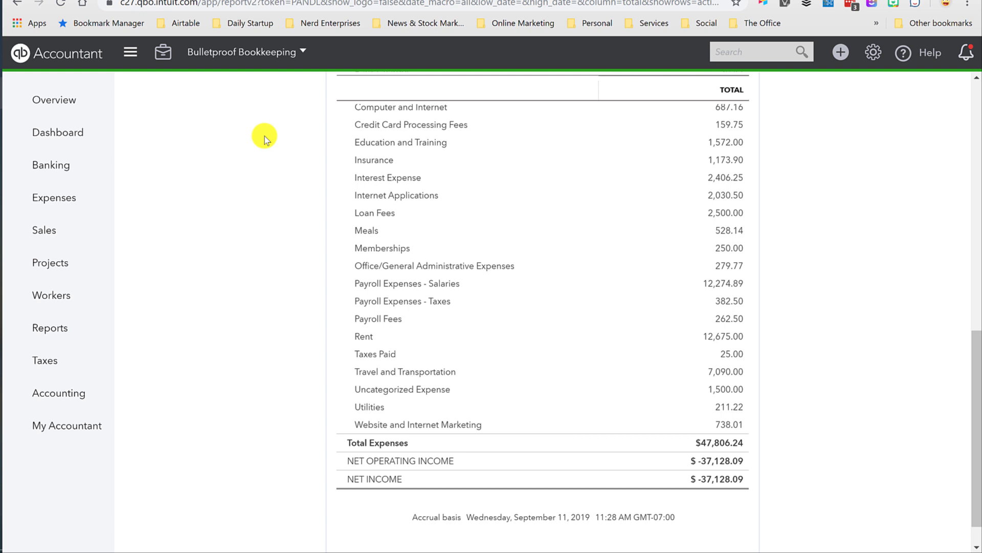
mouse_move(51, 404)
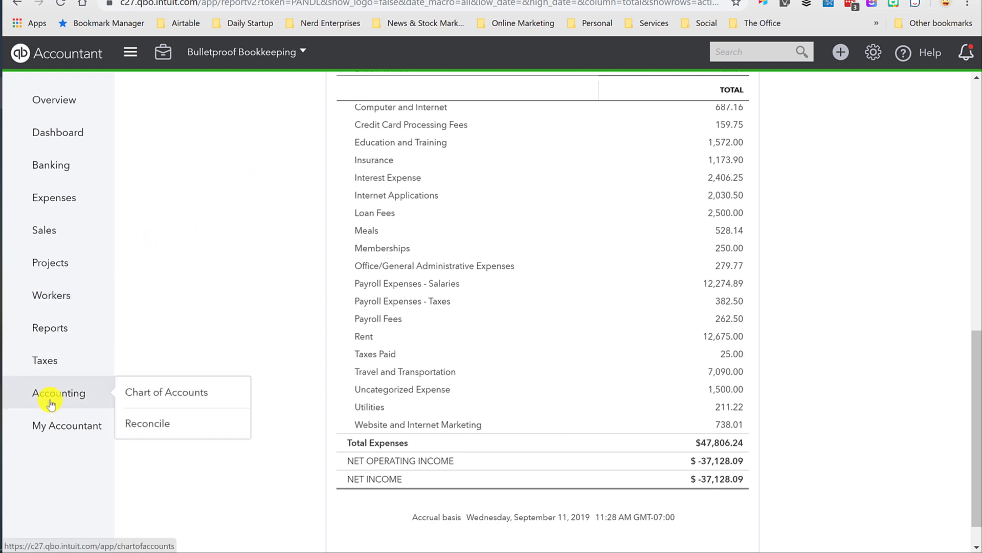
click(164, 393)
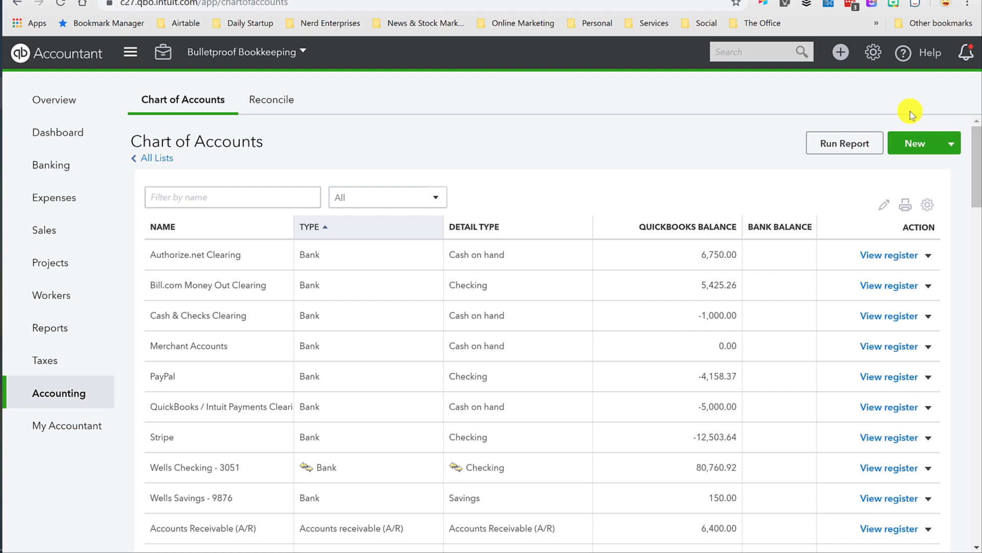
- Start a new account and browse the available Account Type options
click(909, 143)
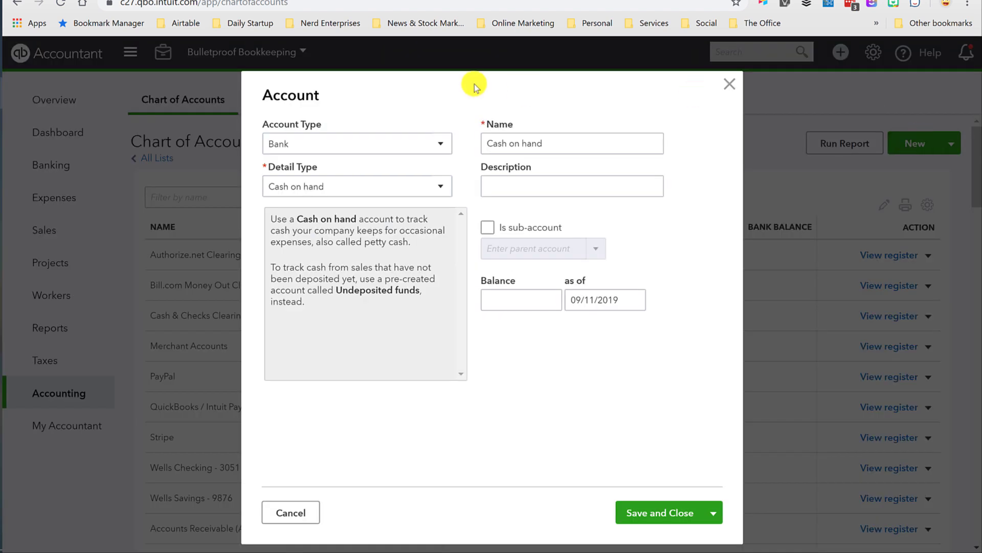
click(438, 143)
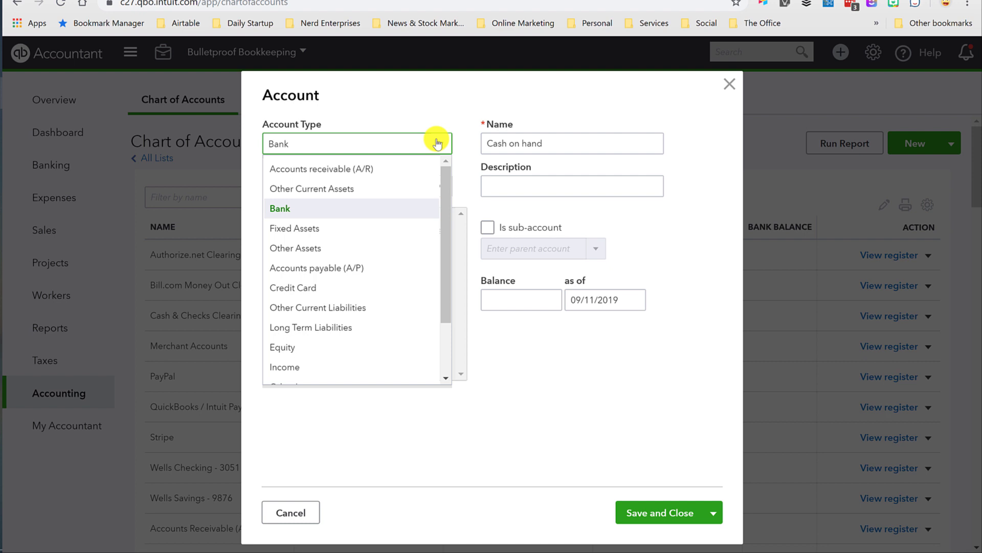
scroll(332, 292, down, 2)
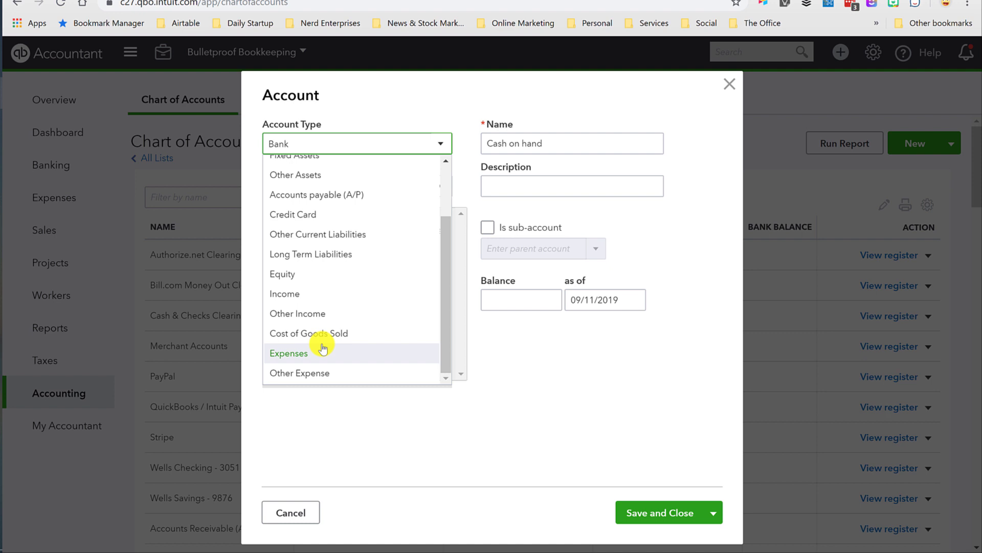
scroll(360, 269, up, 3)
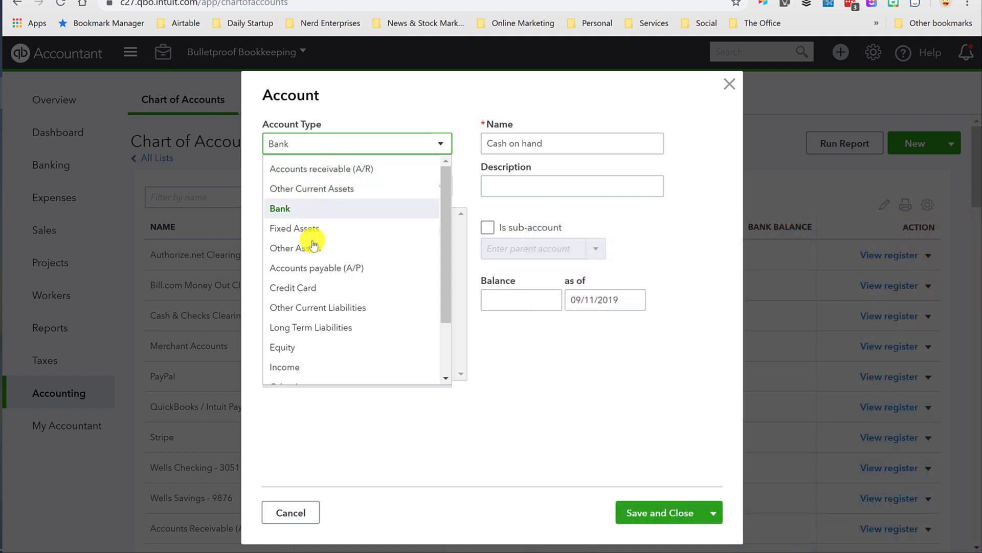
- Set the new account's account and detail type to Other Current Assets
scroll(318, 219, down, 3)
click(344, 142)
click(326, 188)
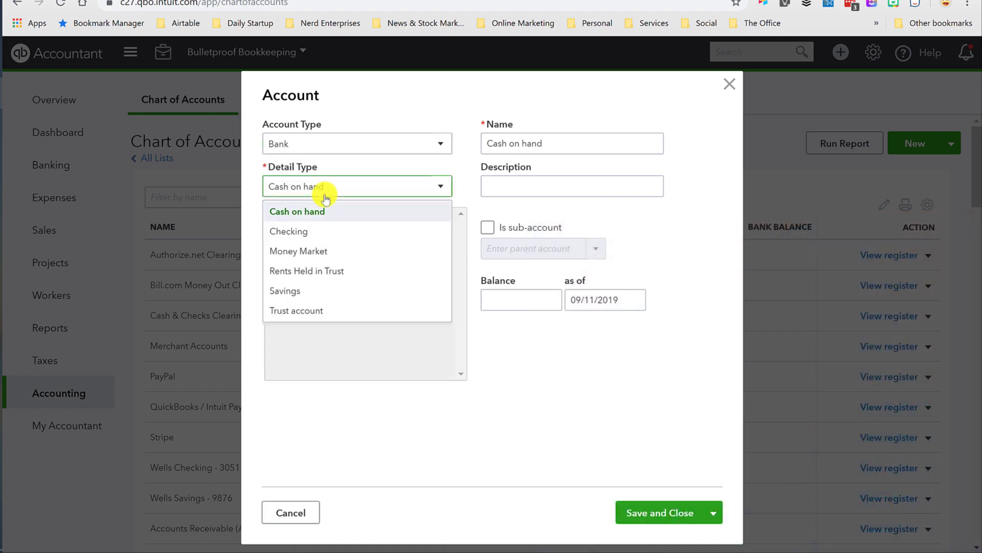
click(330, 145)
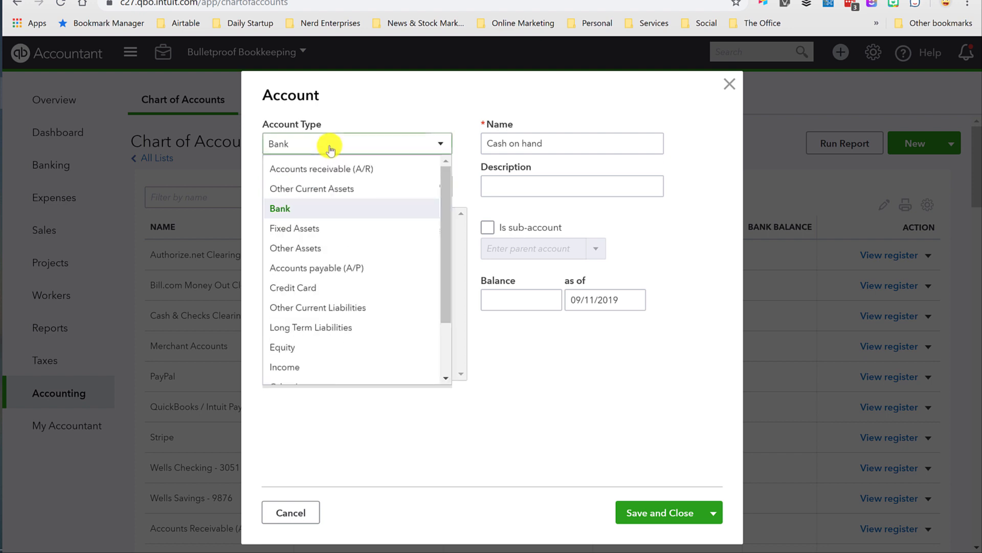
click(329, 189)
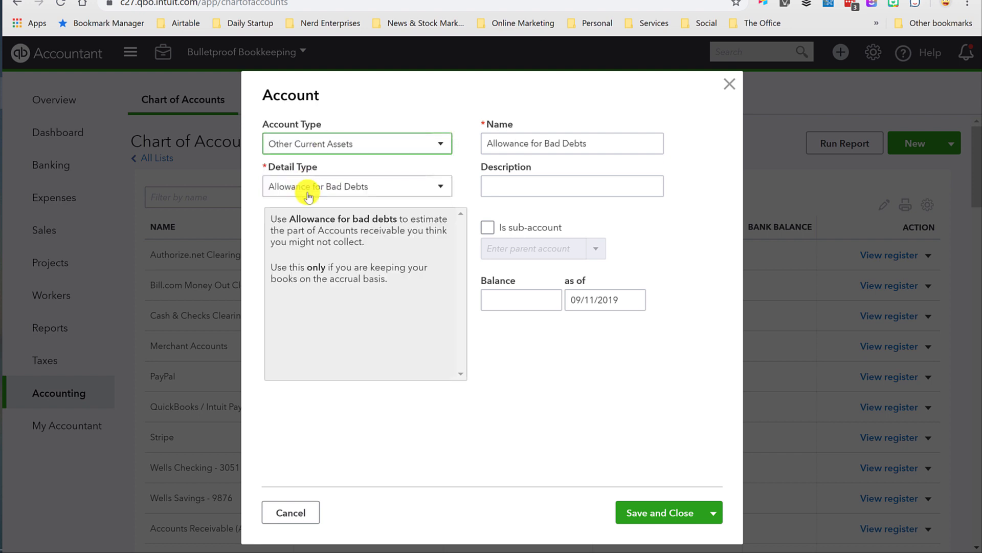
click(292, 185)
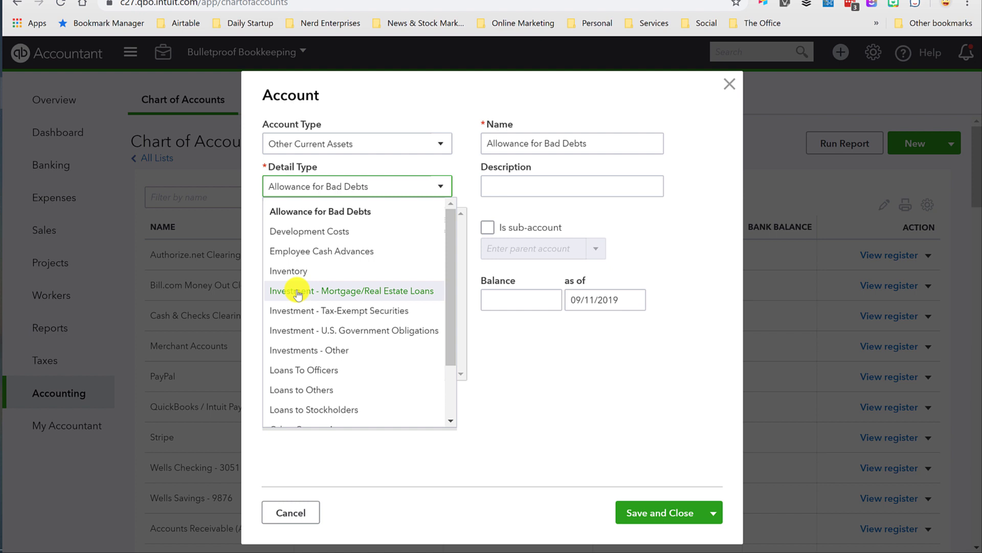
scroll(312, 307, down, 2)
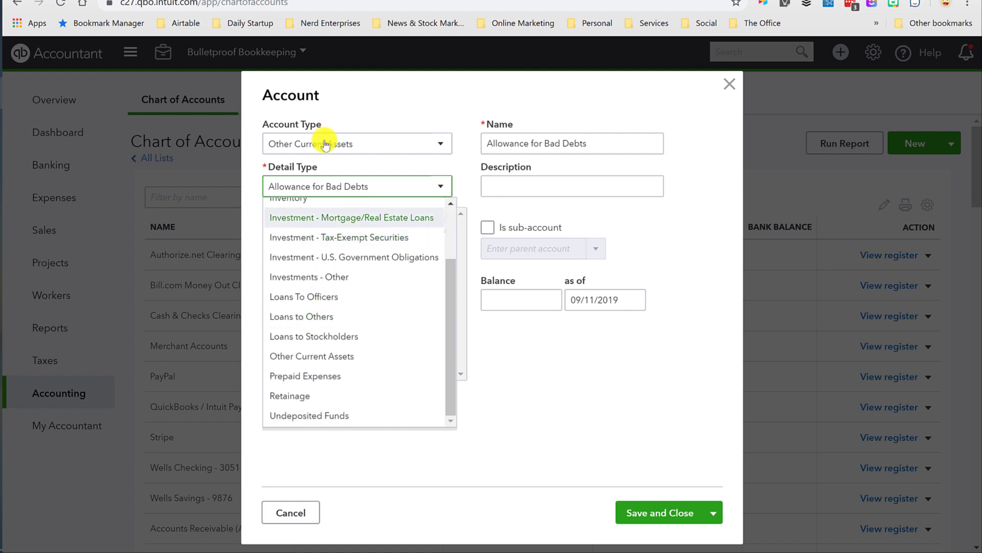
click(306, 356)
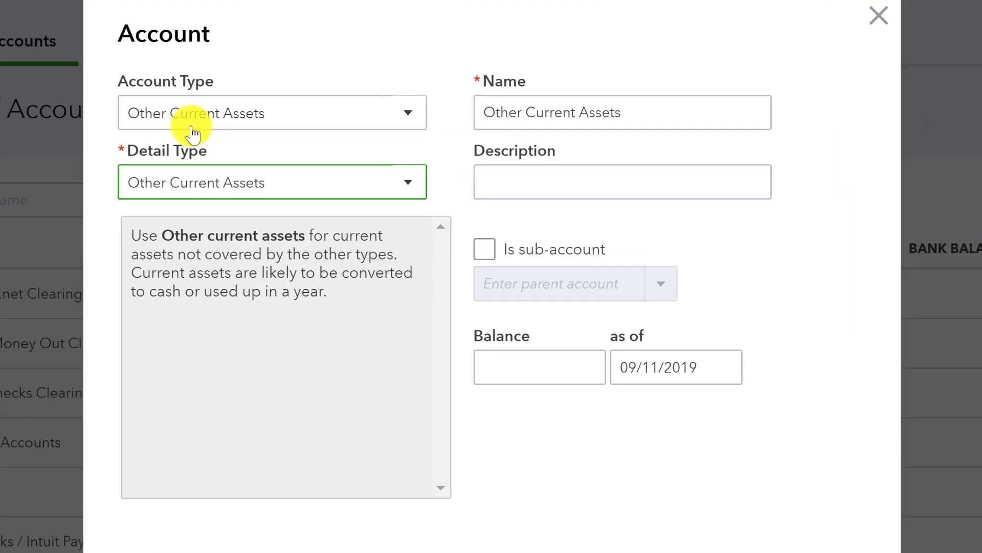
- Select the whole account name text, keeping Other Current Assets as the type
triple_click(665, 114)
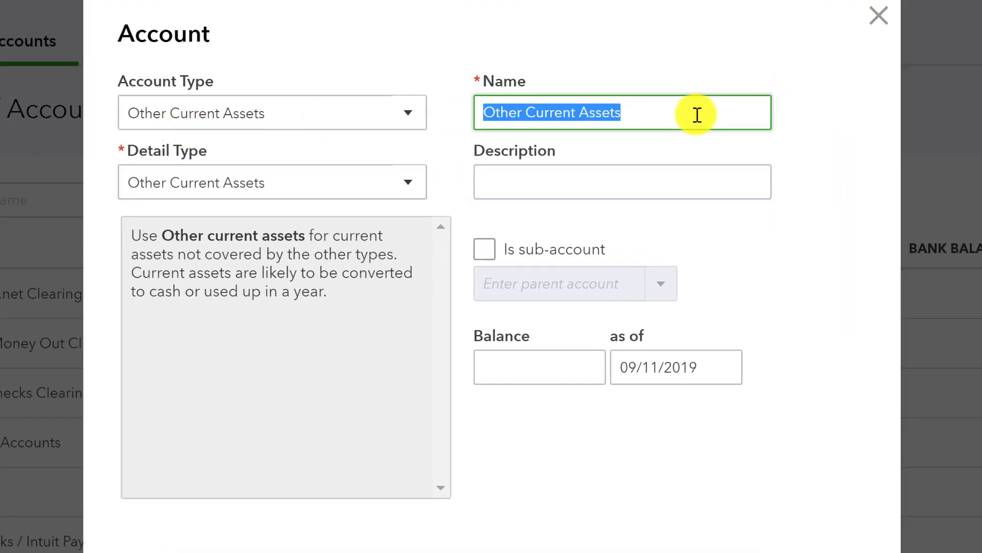
click(217, 113)
click(190, 187)
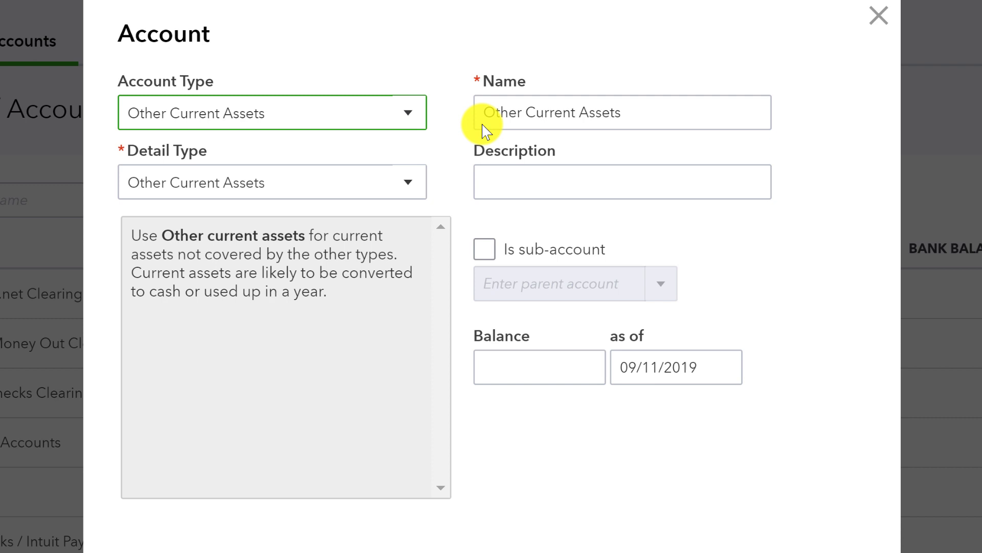
drag(482, 124, 653, 116)
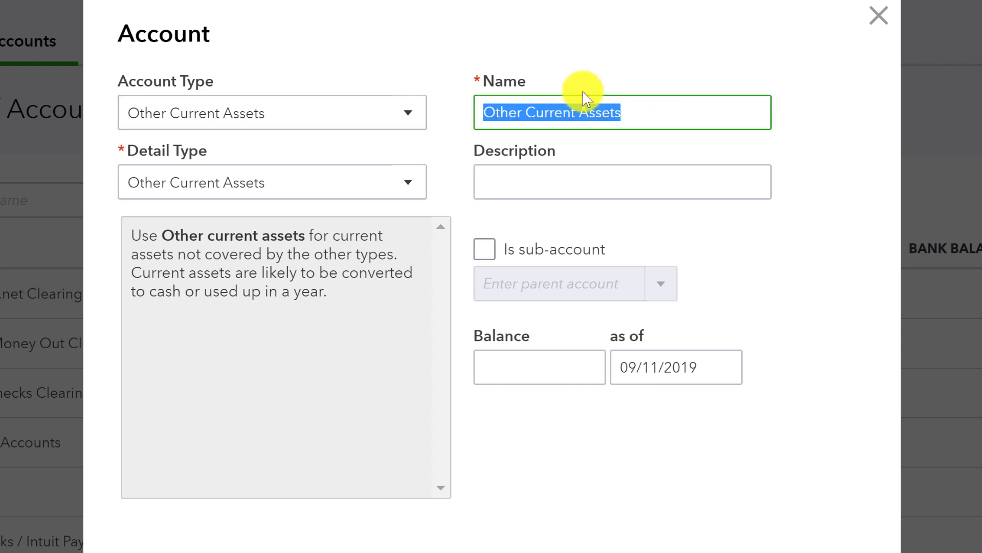
click(594, 109)
triple_click(511, 110)
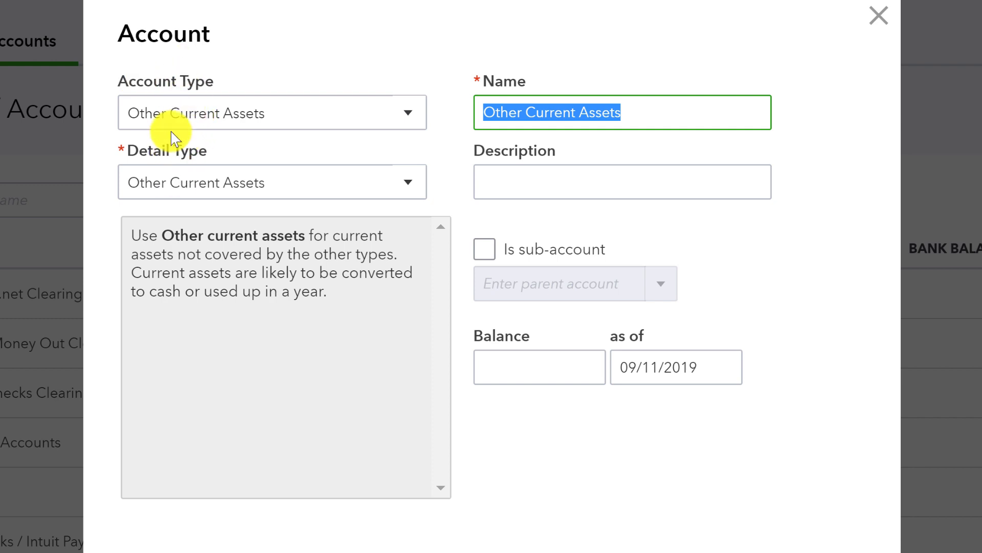
click(562, 113)
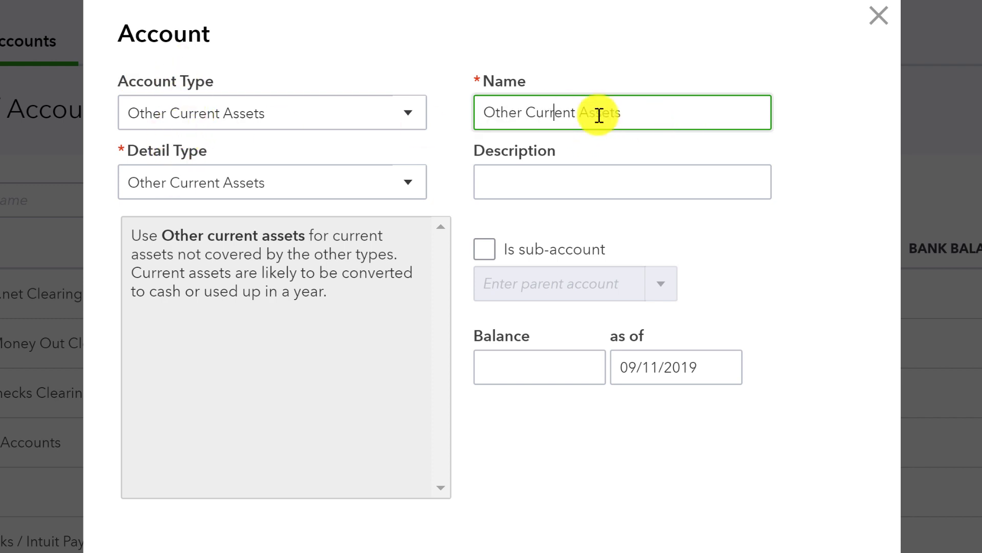
triple_click(581, 121)
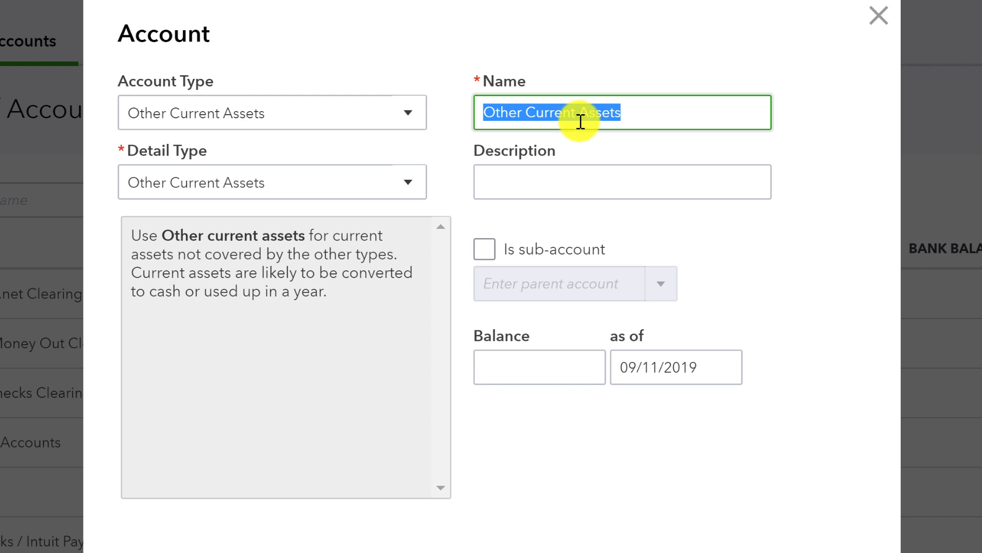
click(622, 114)
triple_click(622, 115)
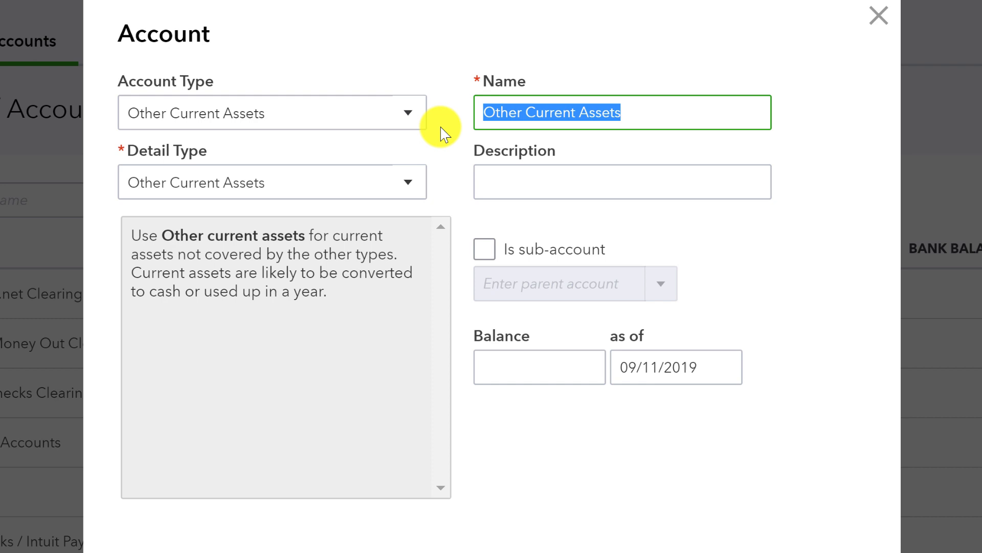
- Cancel the new account form without saving, back to the unchanged Chart of Accounts
click(330, 126)
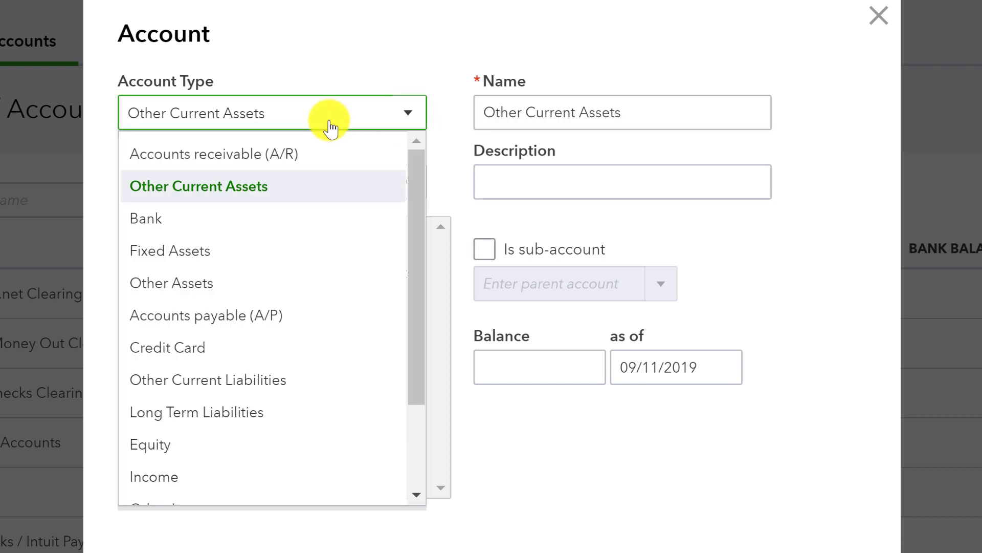
click(640, 114)
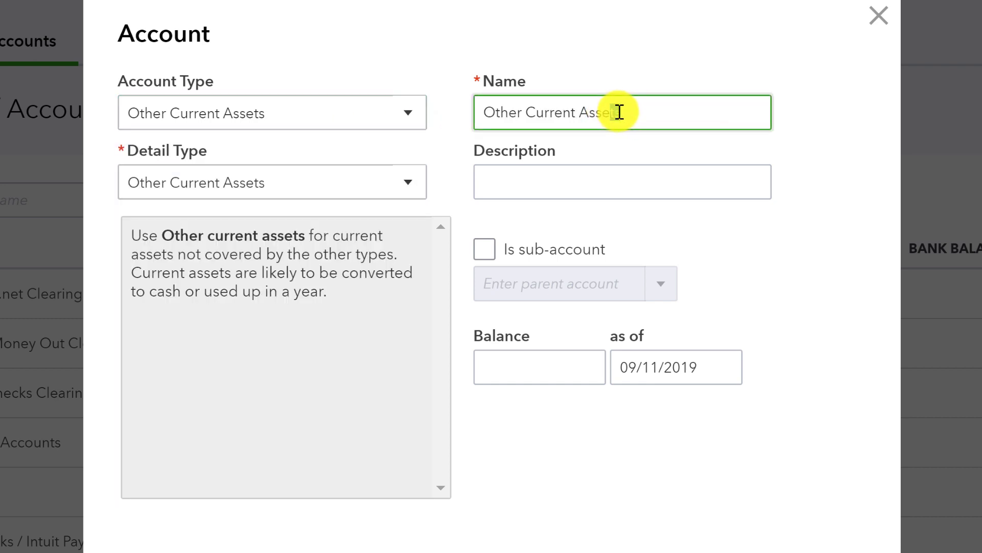
drag(633, 115, 509, 92)
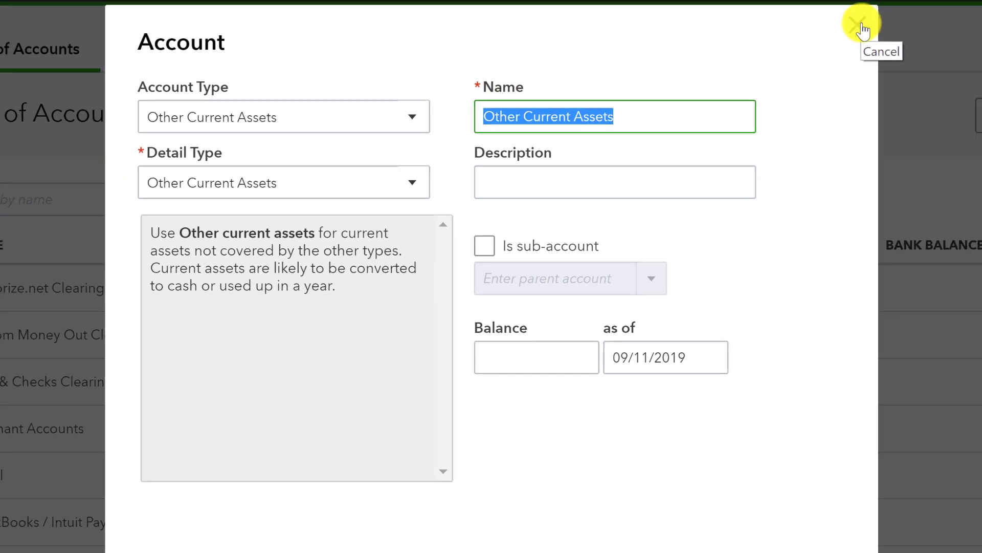
click(884, 20)
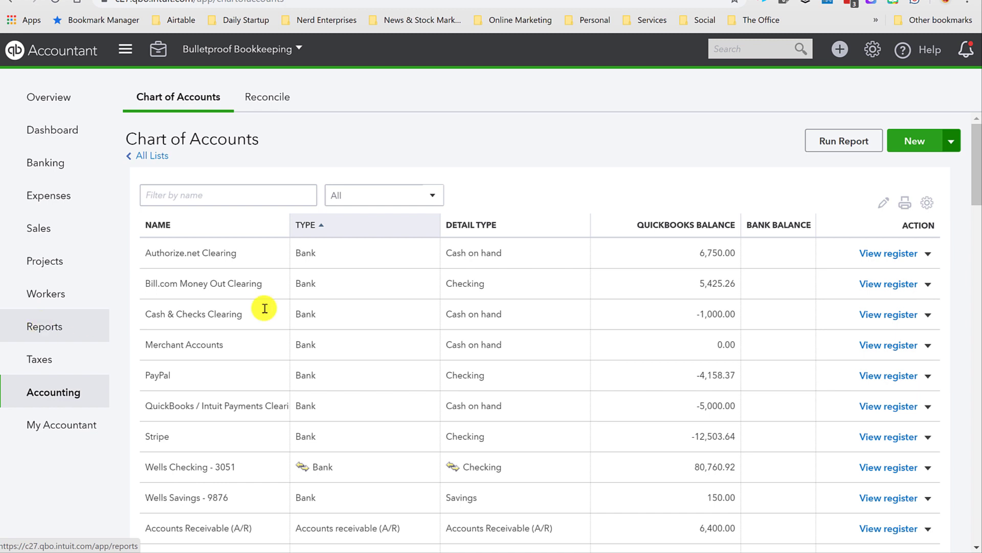
- Scroll through the Chart of Accounts, then go to the Reports page
scroll(373, 333, down, 15)
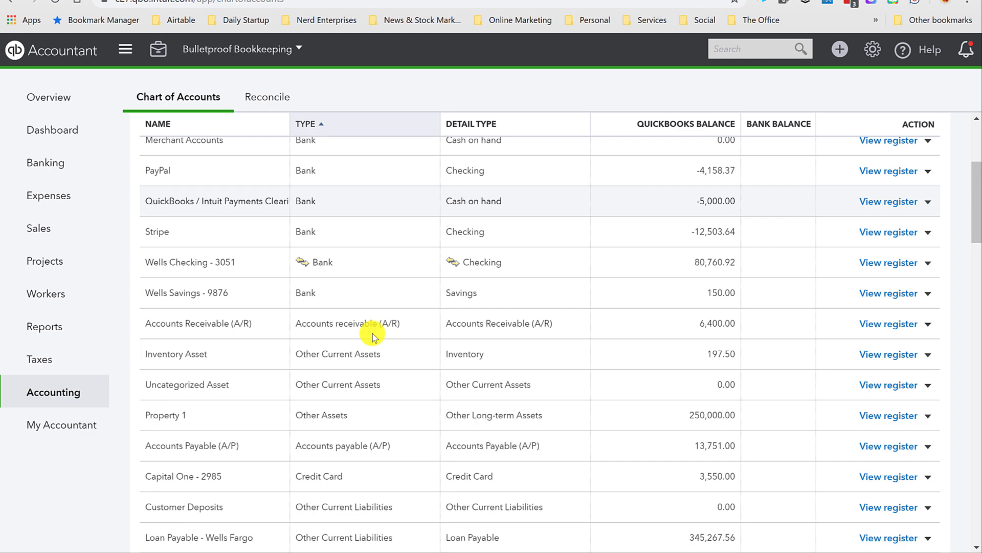
scroll(290, 358, down, 4)
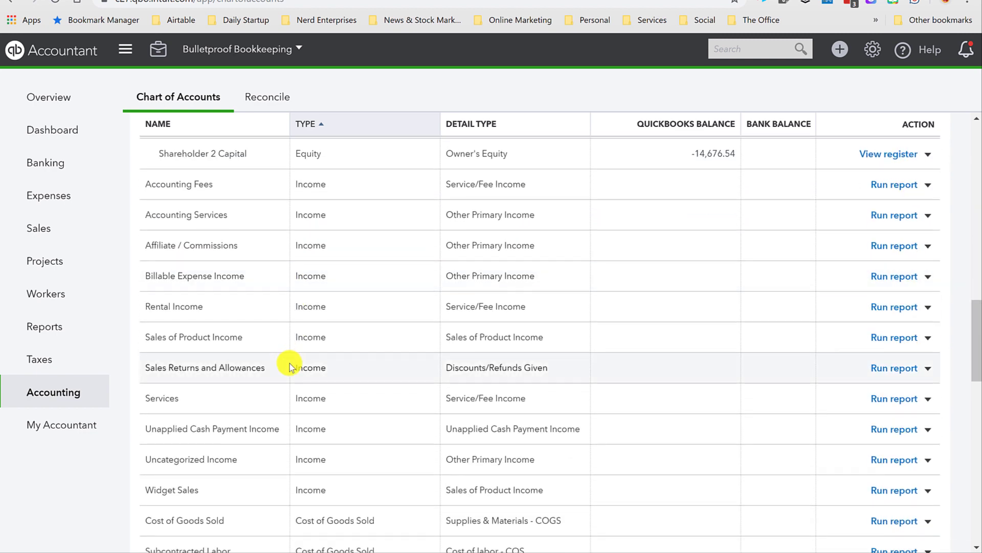
click(41, 326)
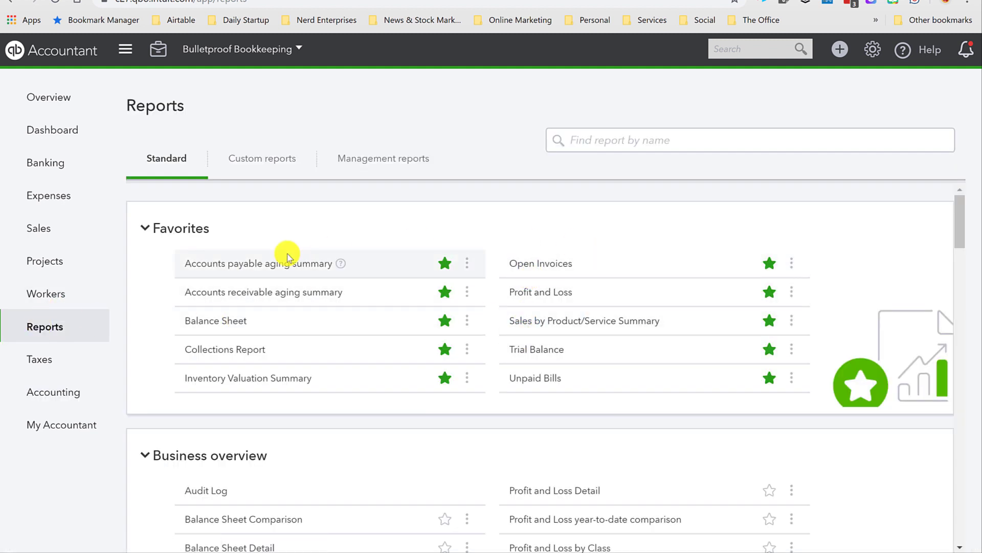
- Open the favourite Profit and Loss report and scroll to Interest Expense and Loan Fees
click(531, 292)
scroll(531, 296, down, 4)
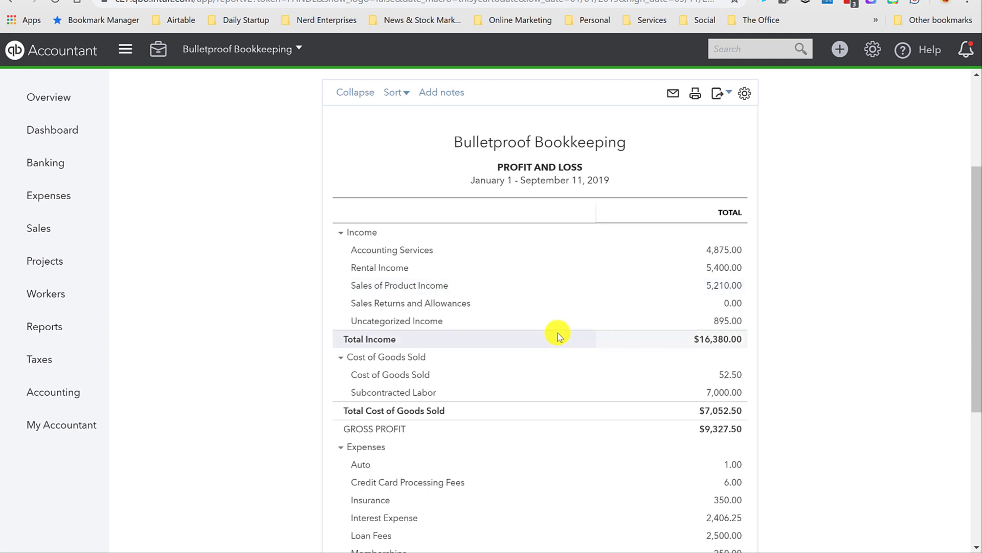
scroll(557, 333, down, 5)
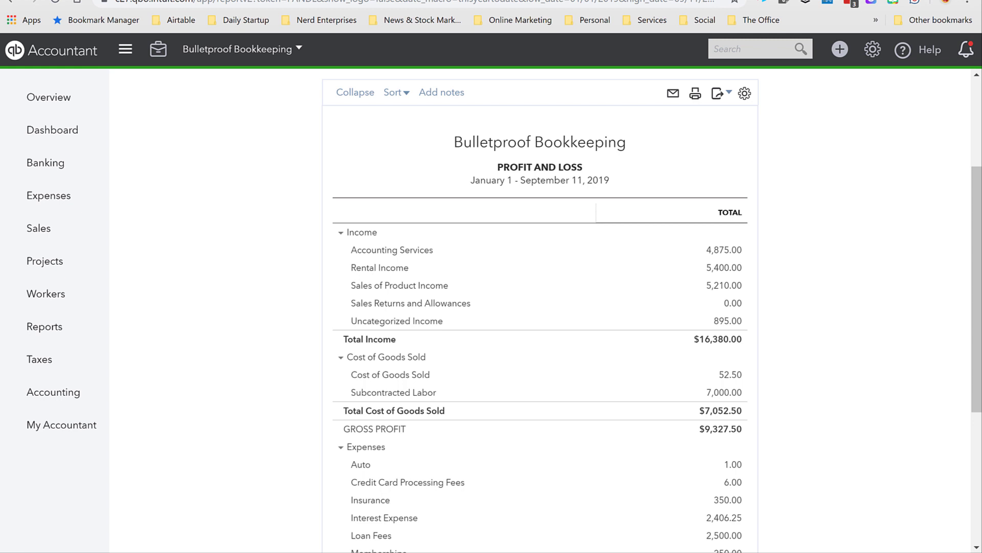
- Open Accounting > Chart of Accounts and select the Interest Expense account name
right_click(215, 1)
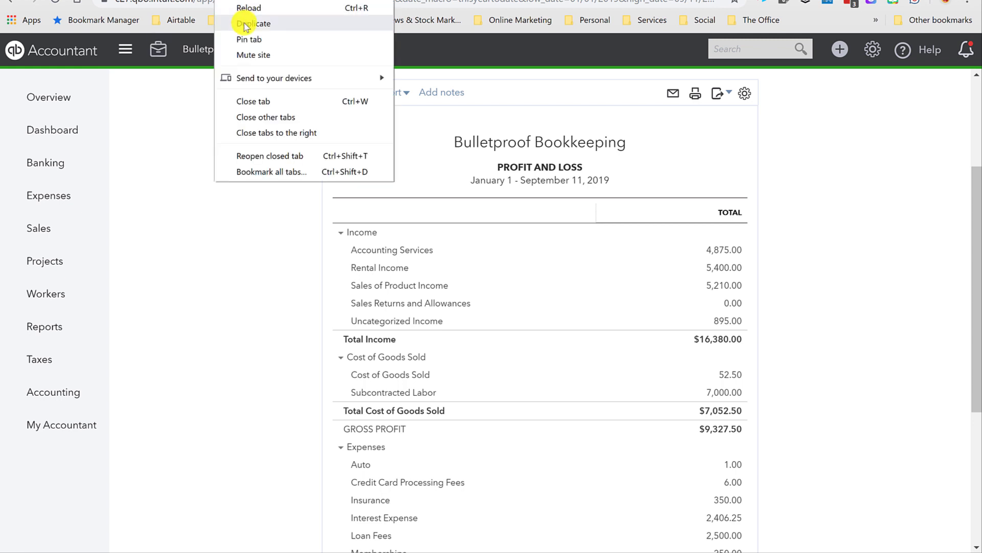
key(Escape)
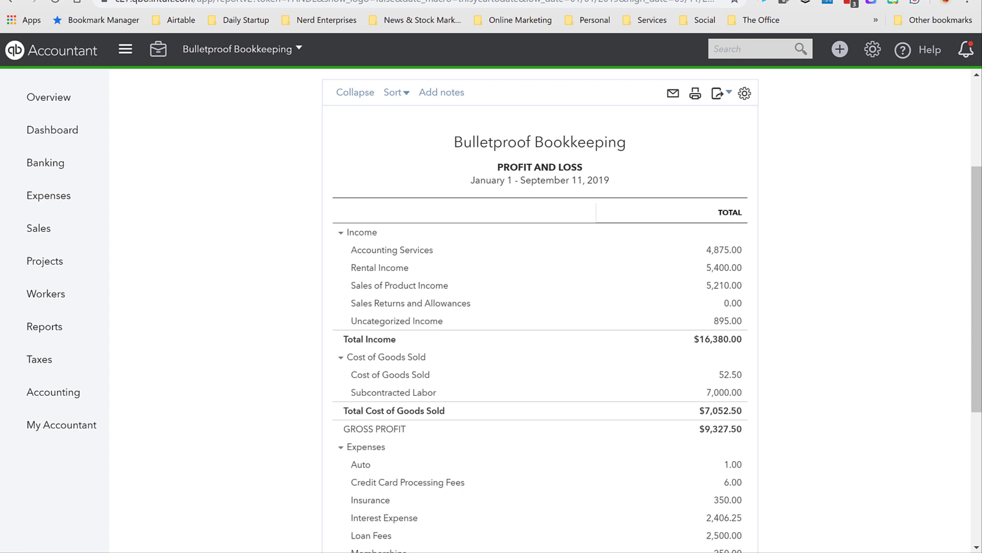
mouse_move(31, 391)
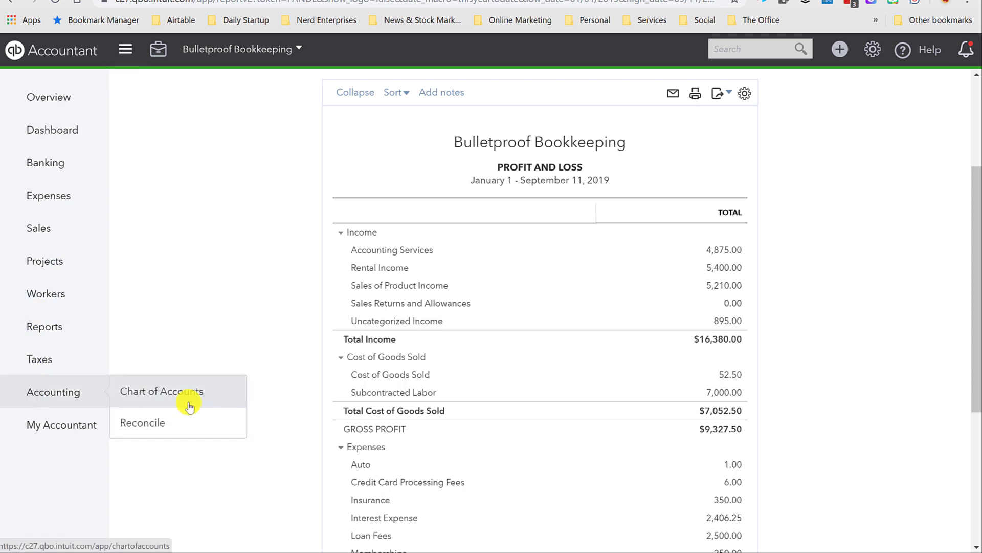
click(163, 392)
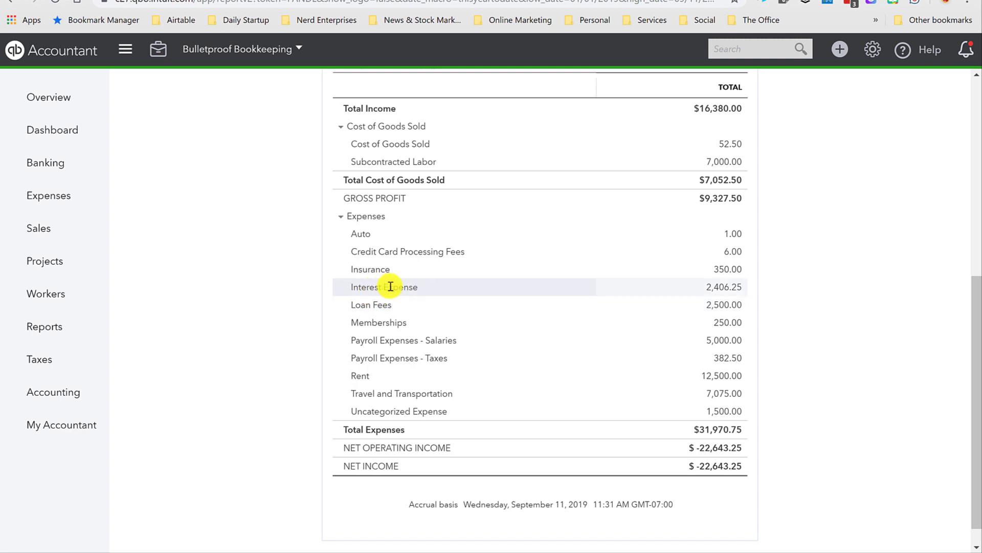
triple_click(344, 287)
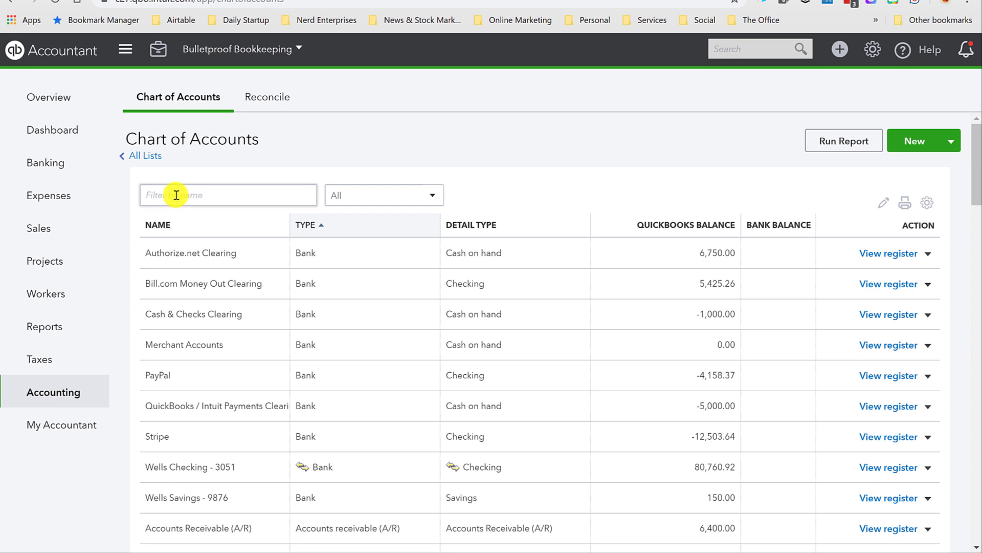
click(176, 195)
text(loan)
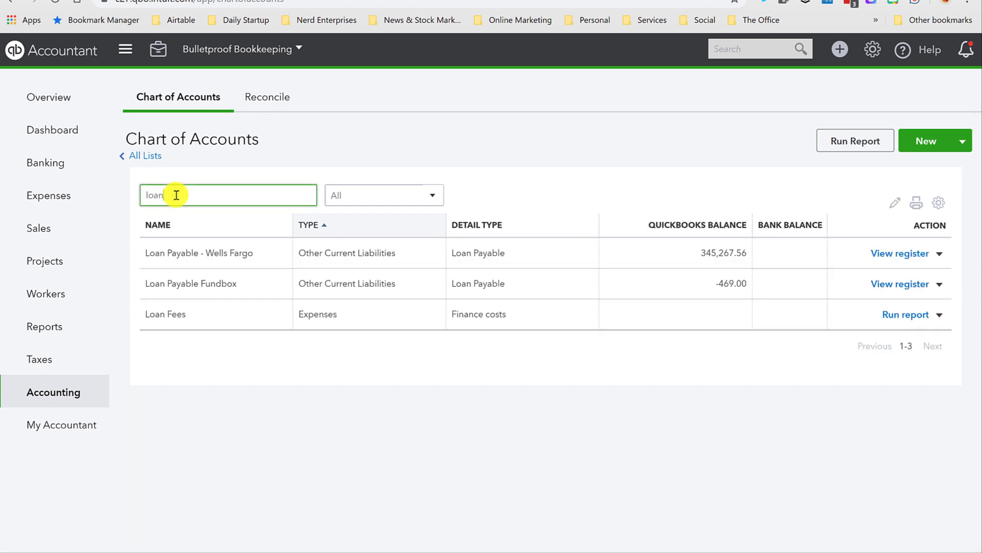
click(940, 315)
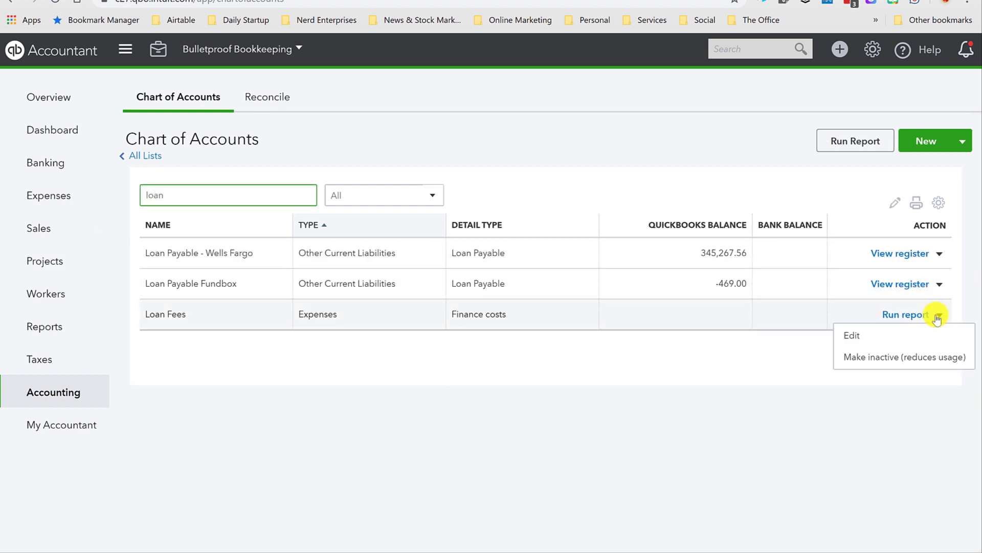
click(866, 335)
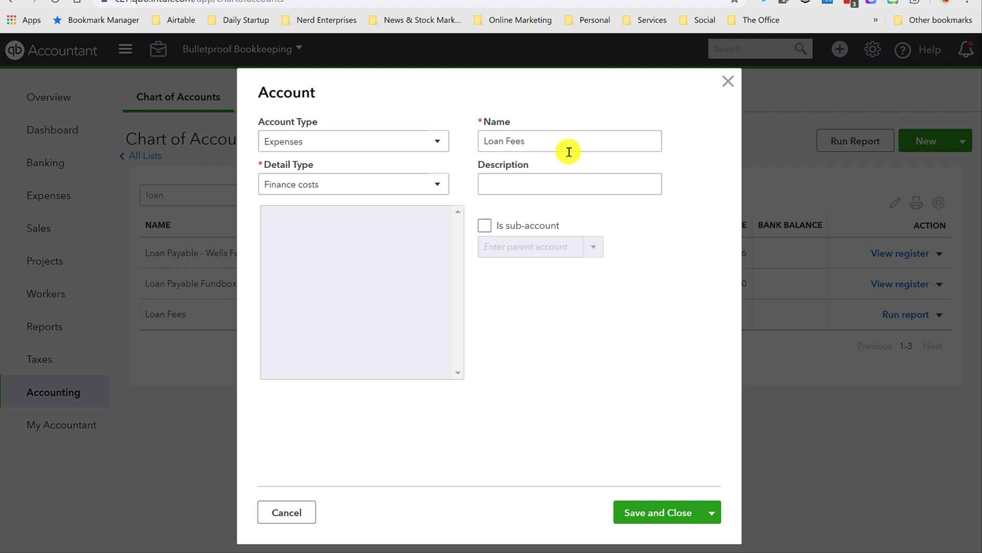
drag(566, 149, 515, 86)
text(Interest Expense)
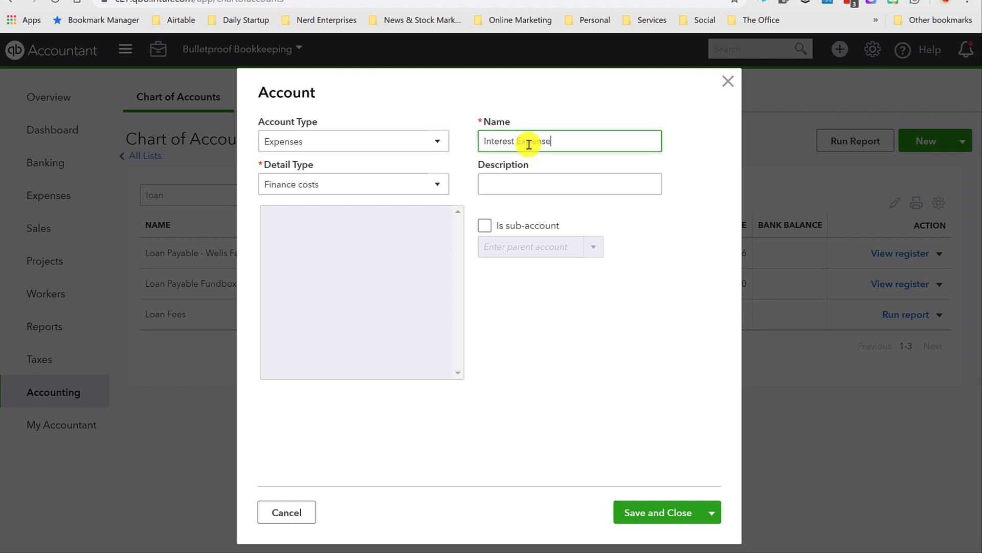
click(640, 518)
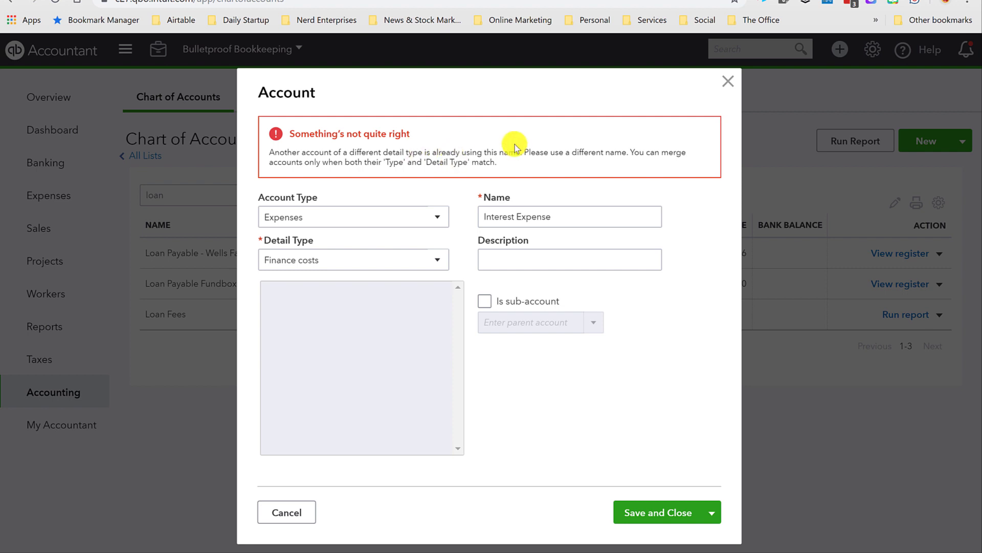
- Close the account form and compare Loan Fees' Finance costs with Interest Expense's Interest Paid
click(728, 81)
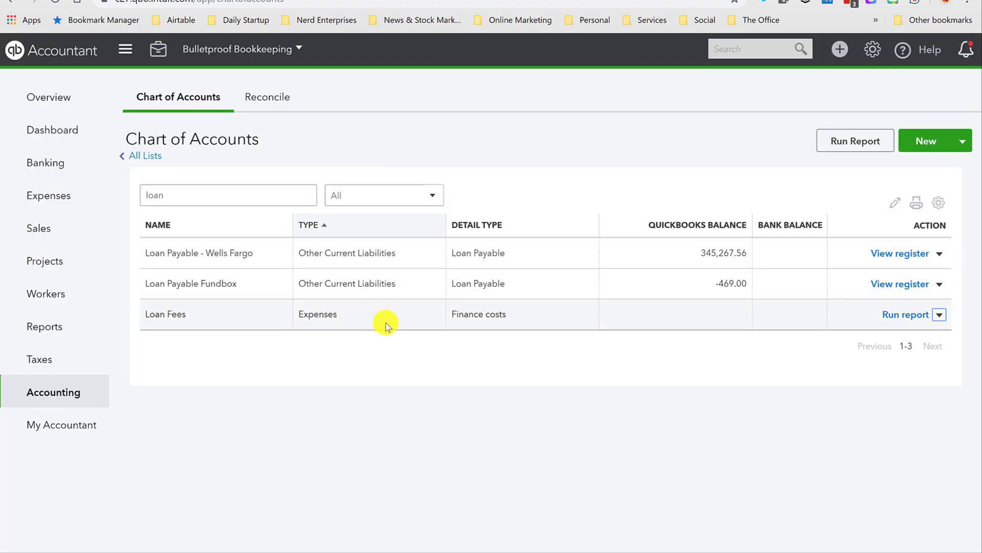
drag(509, 319, 451, 316)
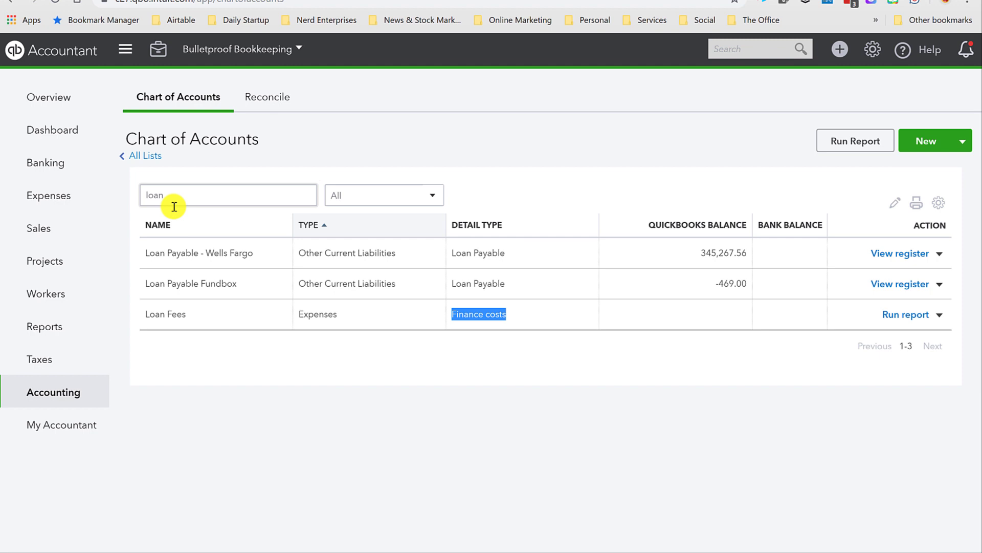
double_click(189, 188)
text(Inte)
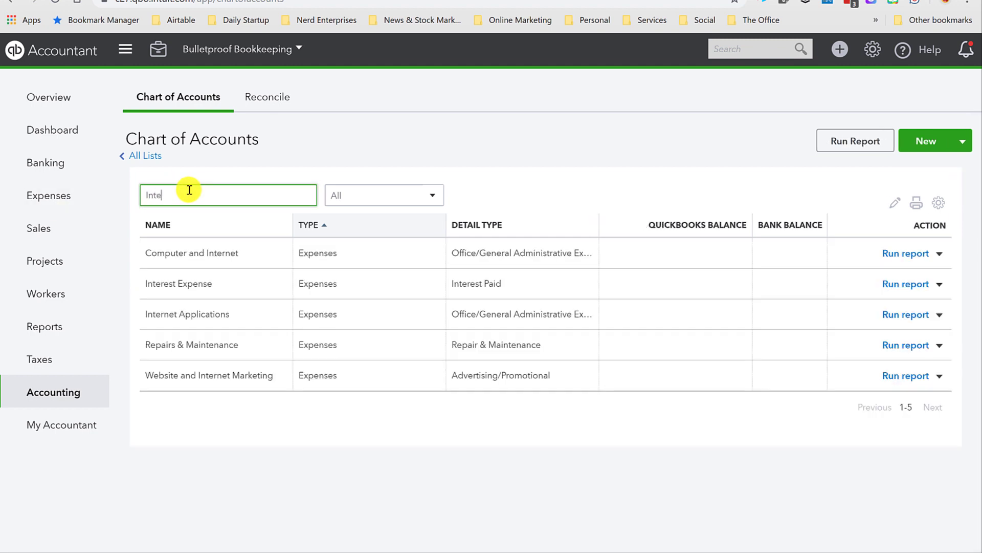
drag(503, 285, 453, 290)
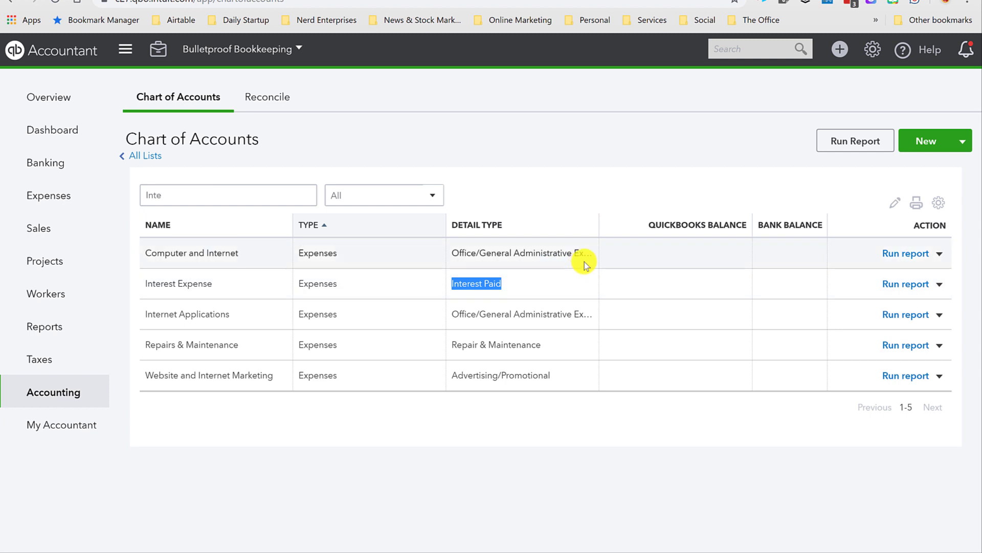
- Filter the chart of accounts back to 'loan' and open the Loan Fees row's actions
double_click(195, 197)
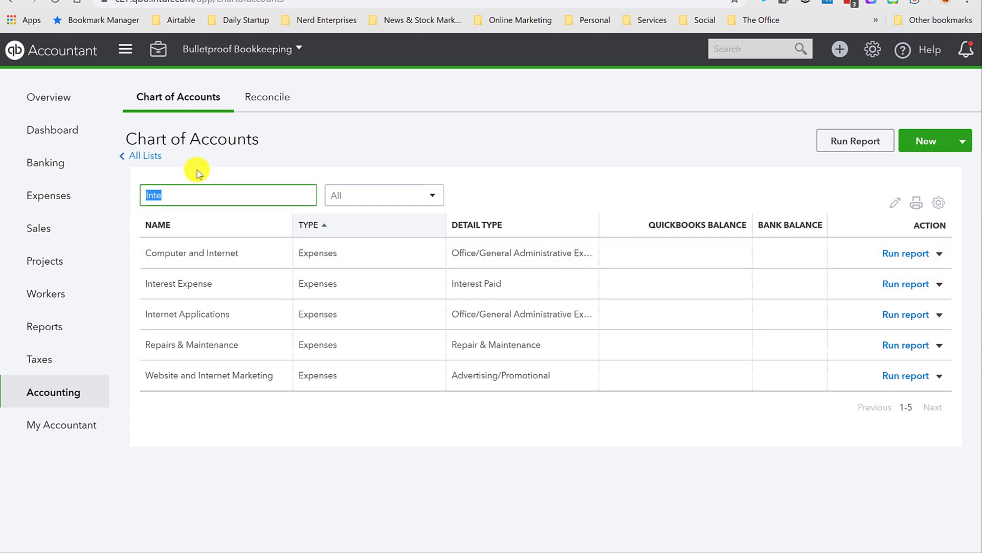
text(loan)
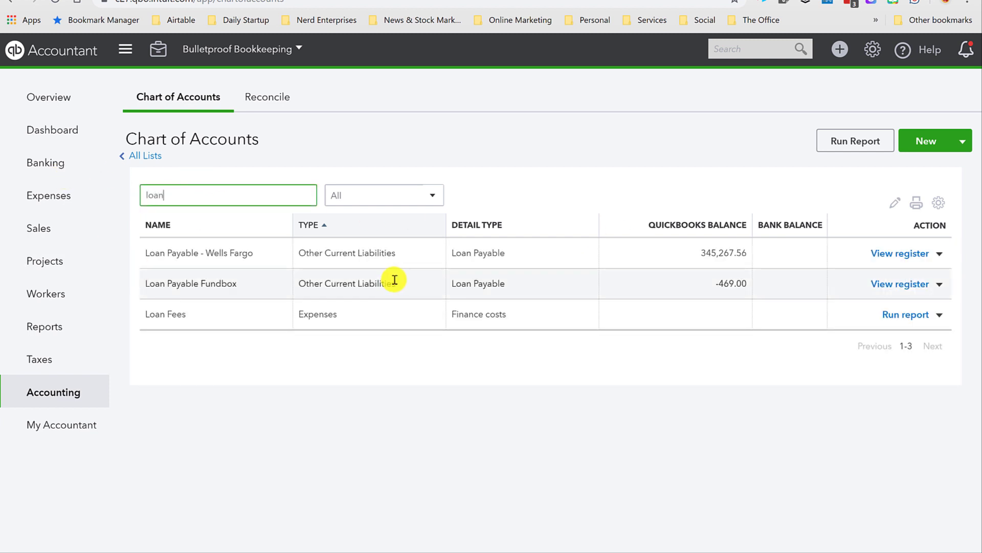
click(943, 316)
- Edit Loan Fees to use the Interest Paid detail type, save, and confirm the change
click(849, 334)
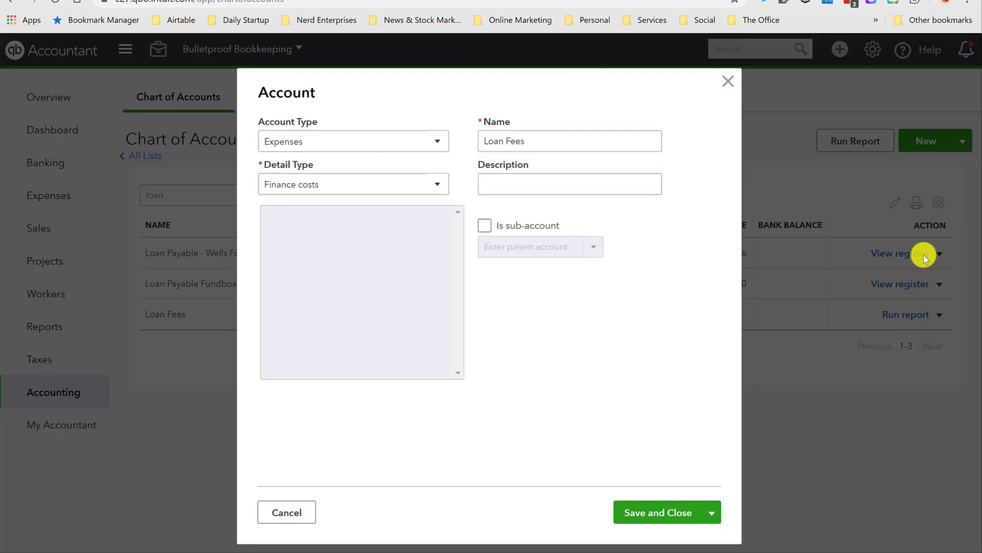
click(365, 185)
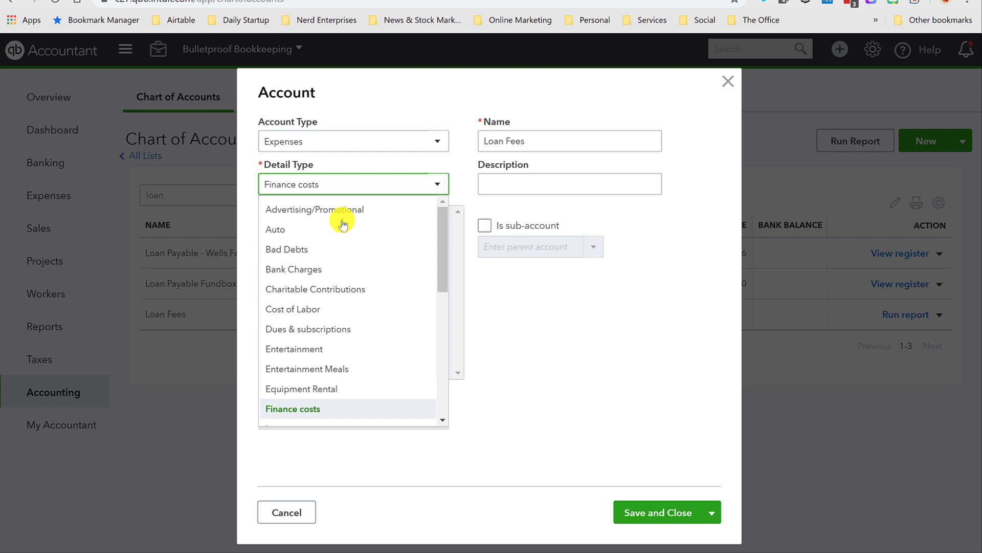
scroll(348, 307, down, 1)
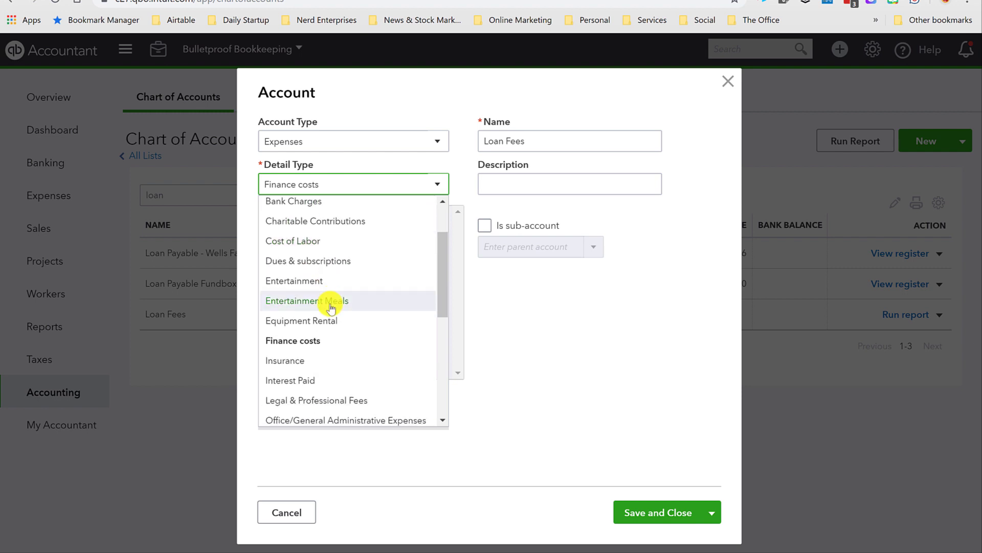
click(305, 381)
click(625, 514)
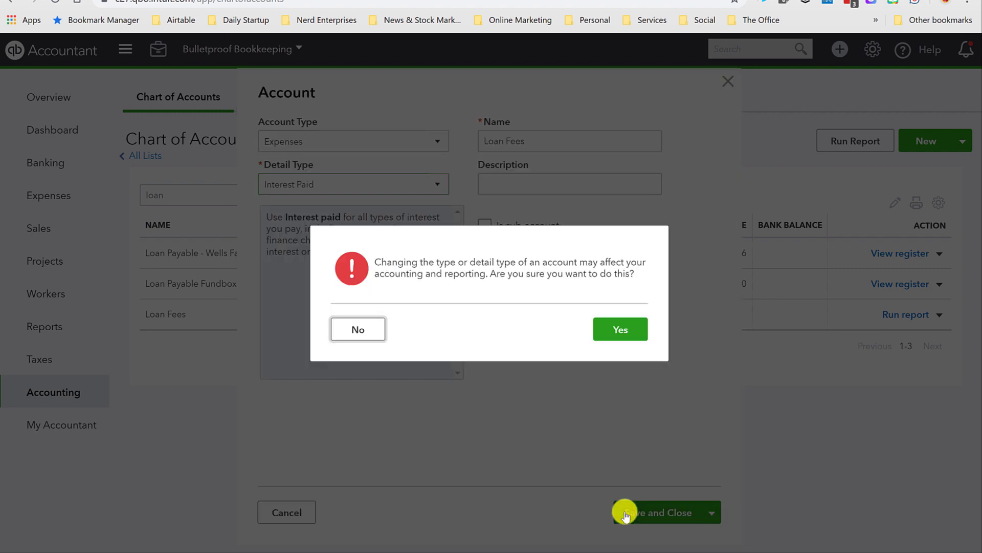
click(621, 330)
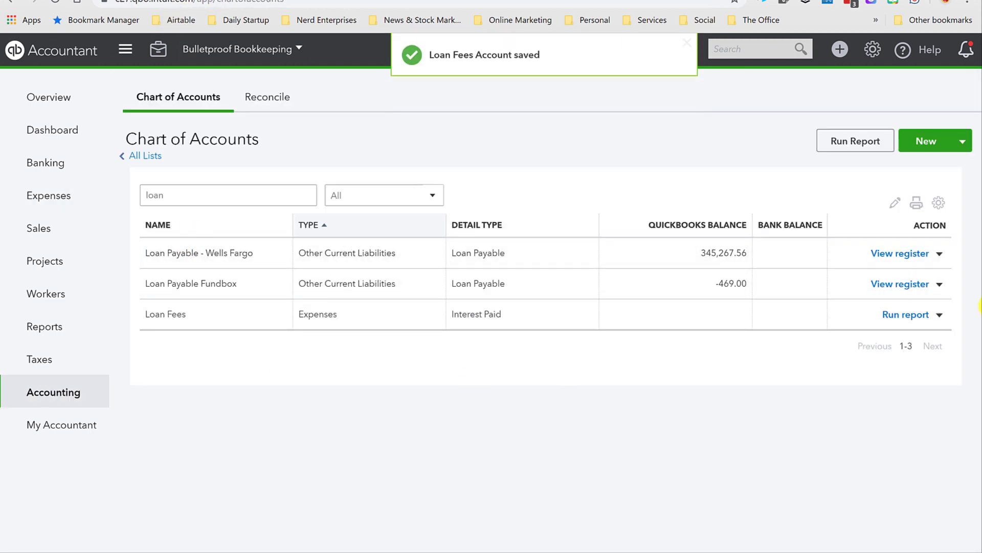
- Rename Loan Fees to Interest Expense, confirm the merge, and select the 'loan' filter text
click(939, 315)
click(880, 334)
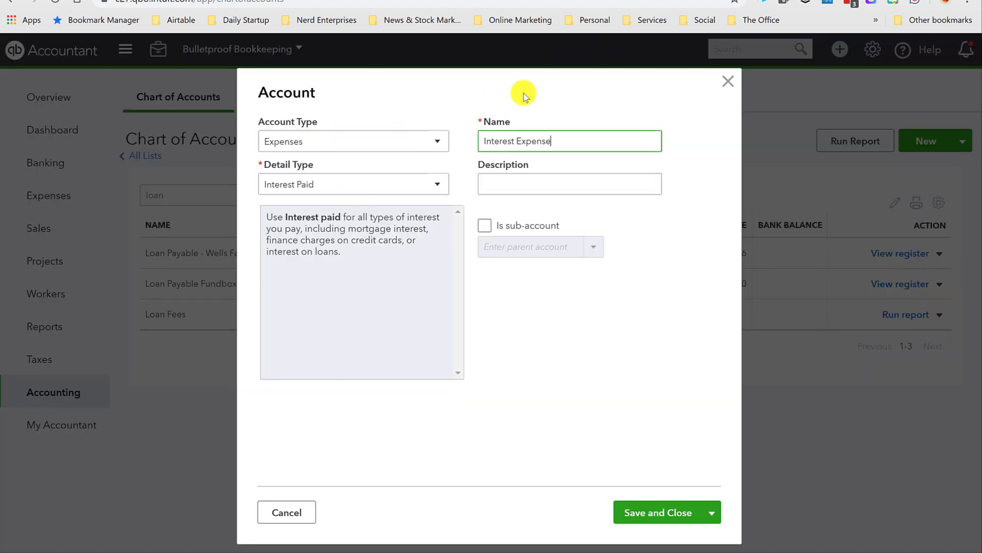
click(658, 512)
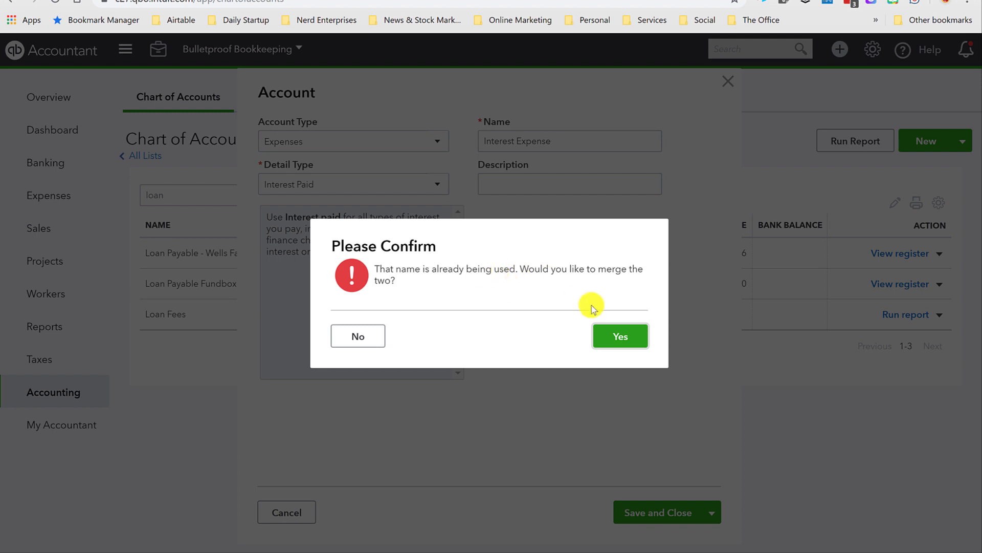
click(620, 338)
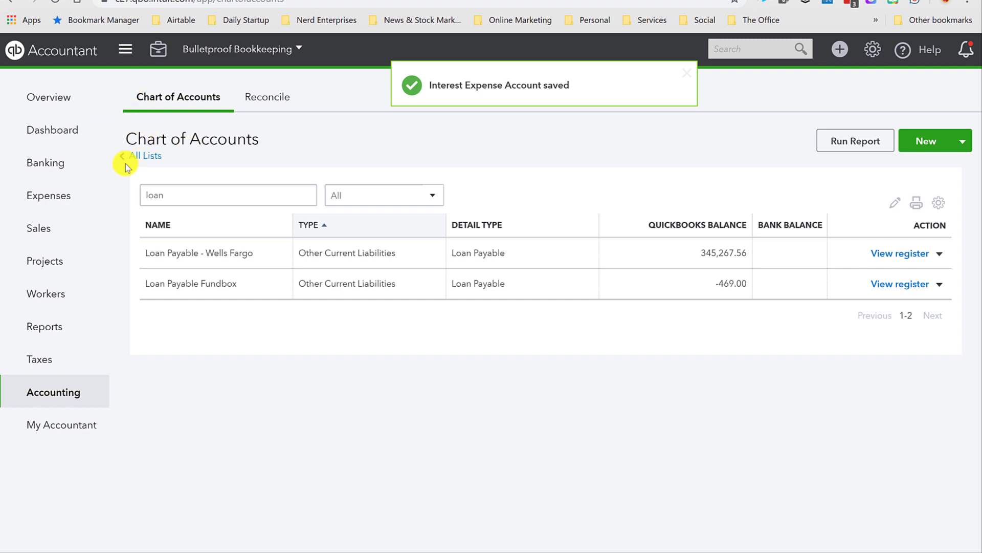
double_click(176, 193)
- Clear the 'loan' filter so the full chart of accounts shows again
key(BackSpace)
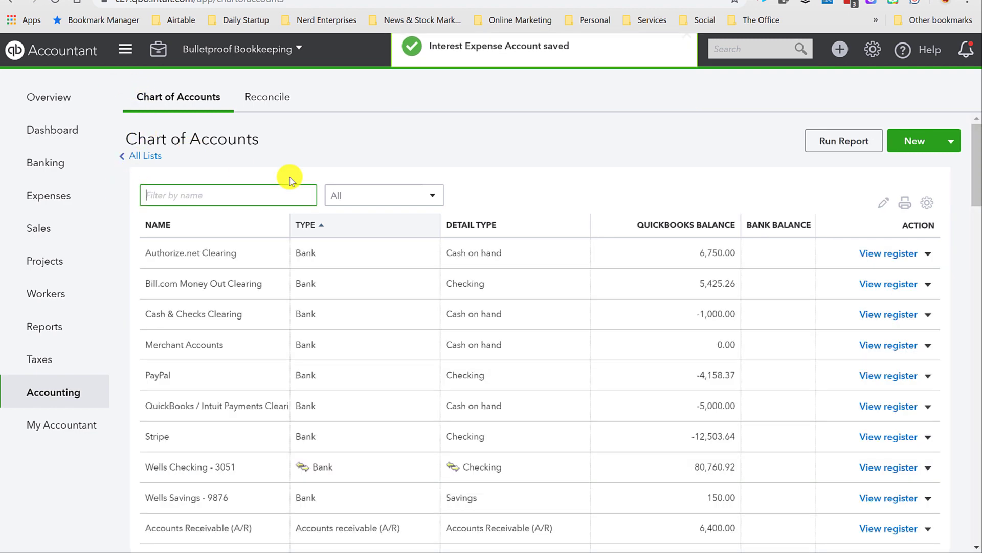
scroll(281, 312, down, 6)
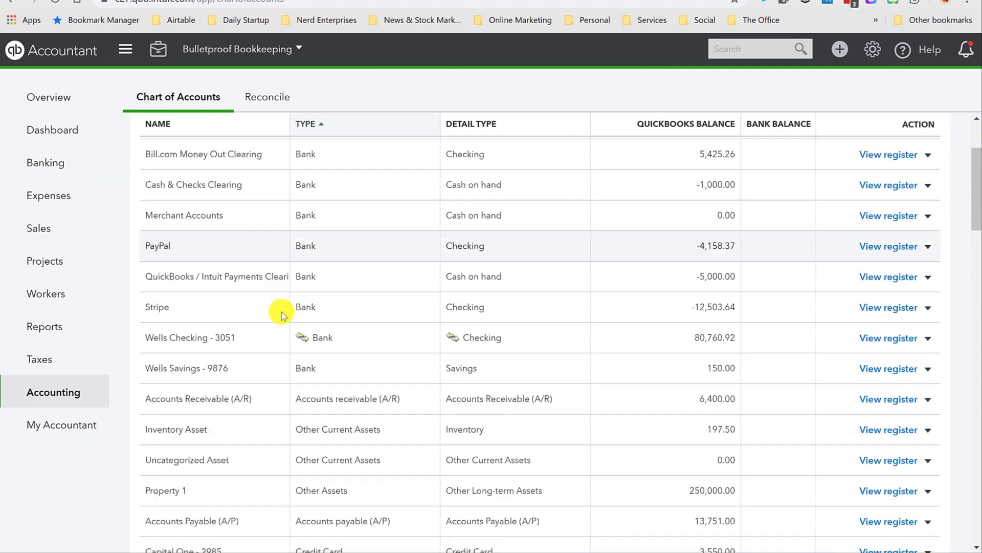
scroll(282, 312, down, 1)
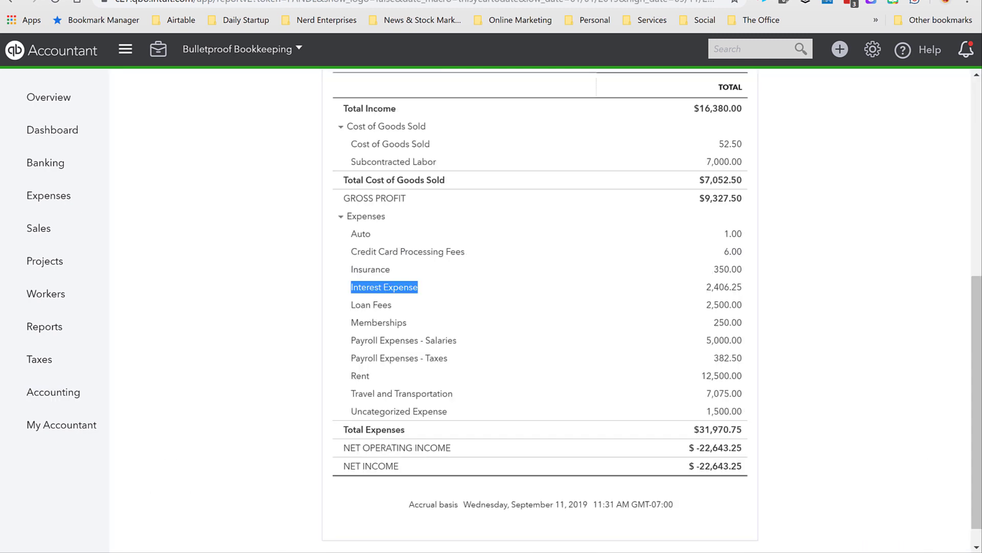
- Refresh the Profit and Loss report and drill into Interest Expense's 2,500.00 and 2,406.25 transactions
click(941, 132)
scroll(957, 225, up, 8)
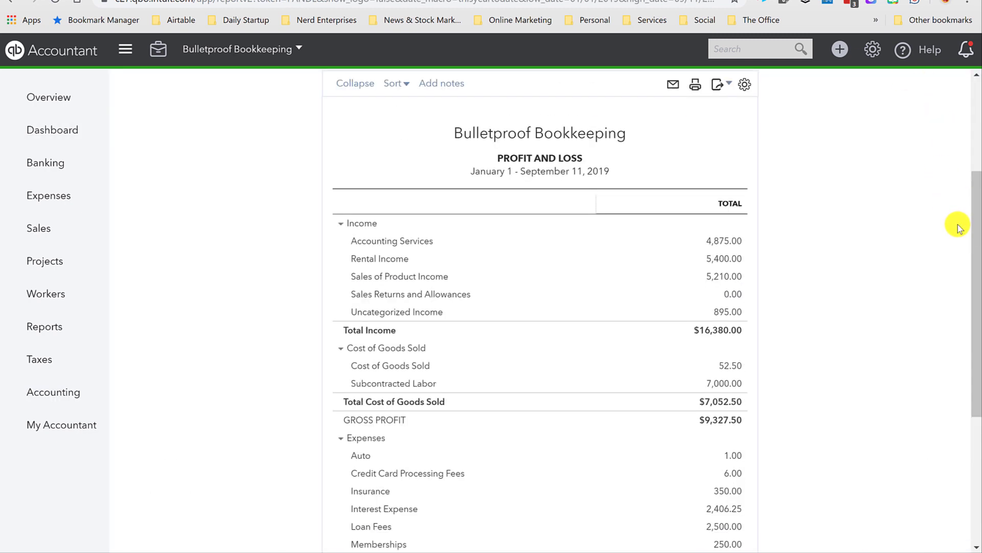
click(757, 202)
scroll(688, 202, down, 7)
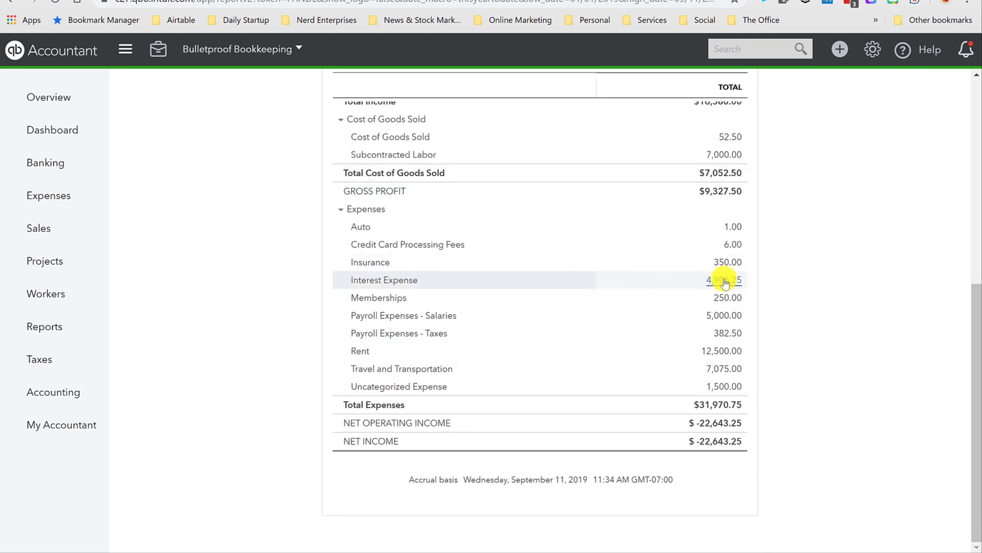
click(725, 280)
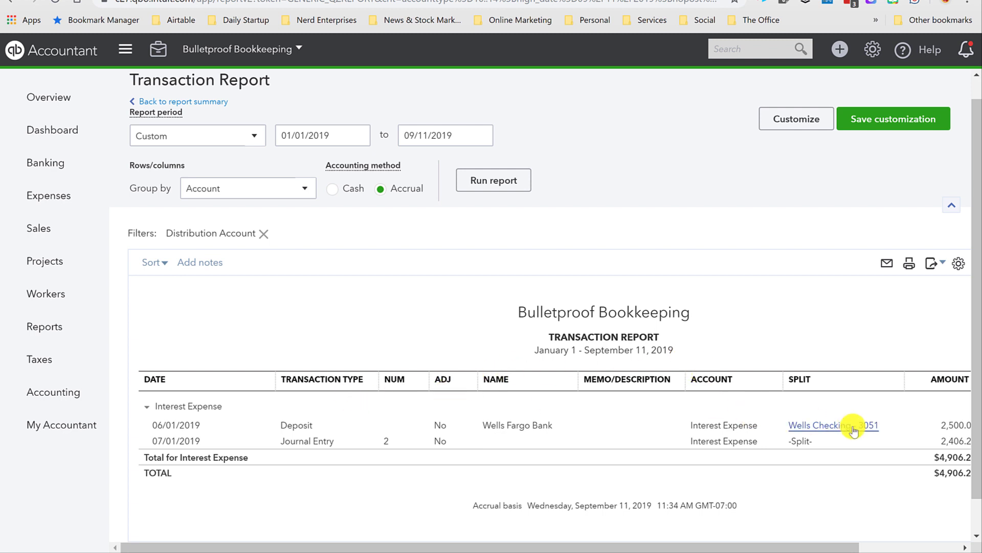
- Open the 2,500.00 deposit and set line 2's account to a new 'Loan Fees' account
click(957, 429)
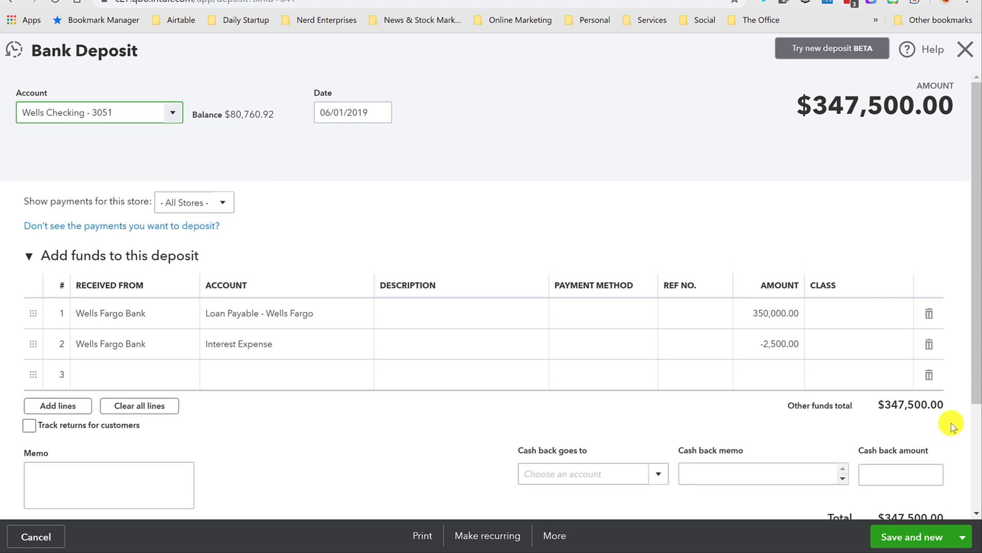
click(211, 343)
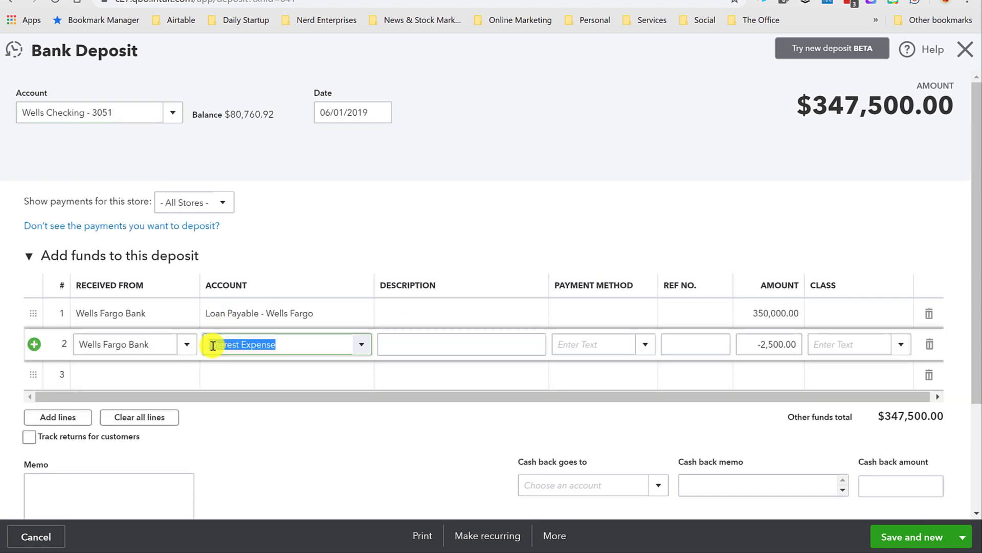
text(Loan Fees)
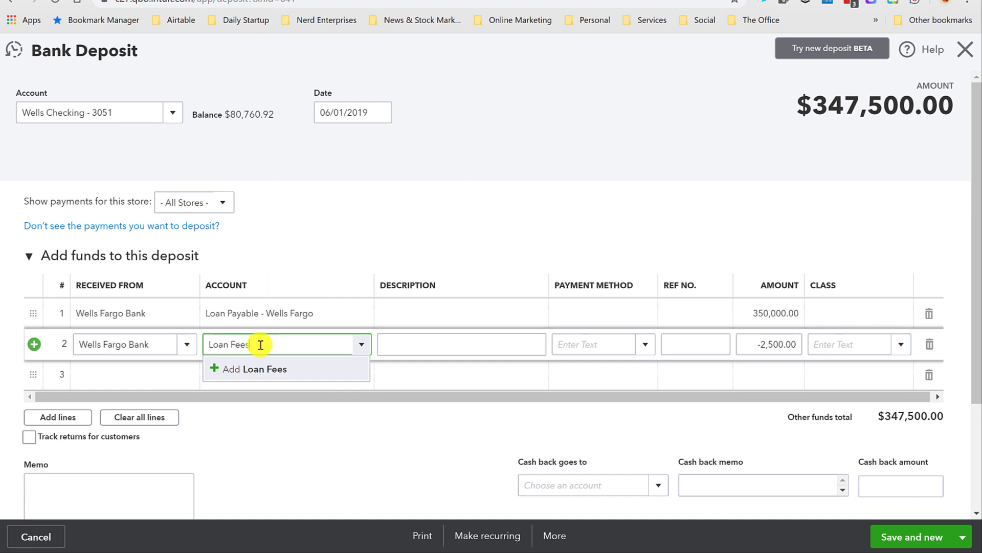
click(261, 370)
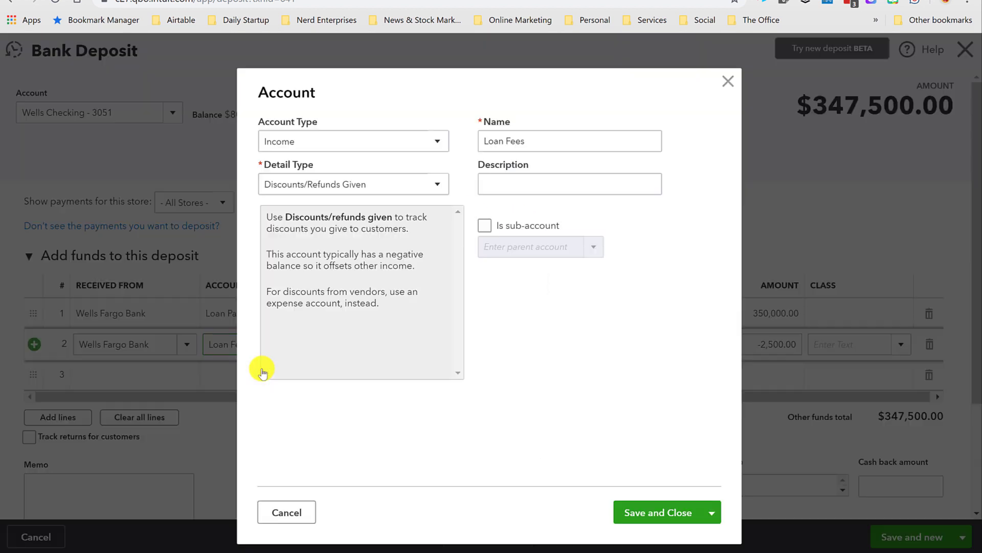
- Create Loan Fees as an Expenses account with Finance costs detail, then save and close the deposit
click(313, 144)
click(314, 145)
click(313, 144)
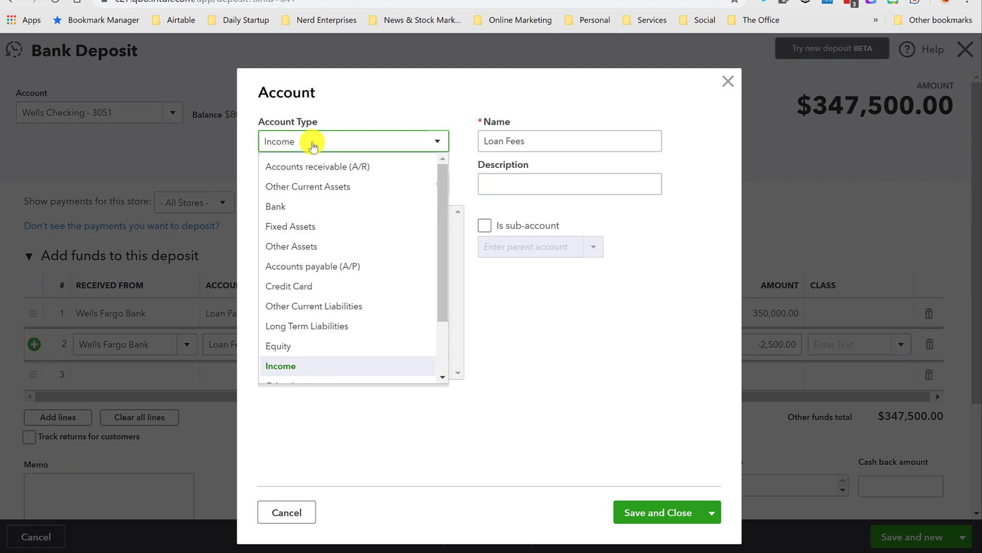
click(313, 144)
click(314, 145)
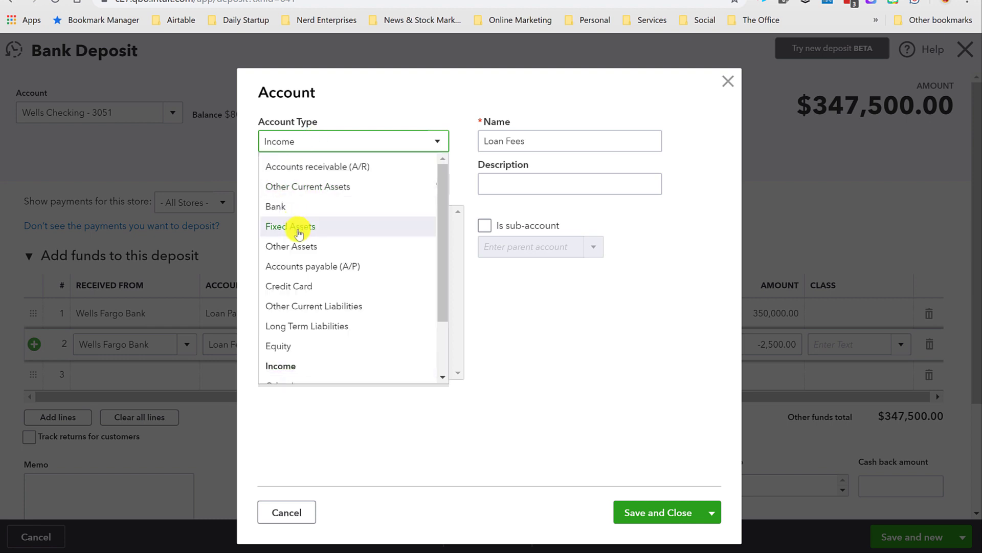
scroll(324, 294, down, 2)
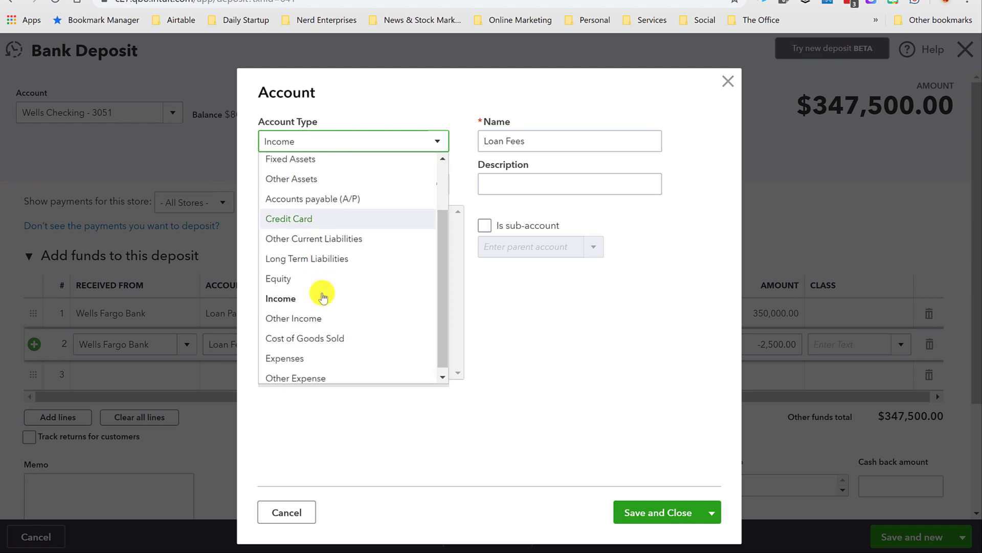
click(301, 358)
click(347, 194)
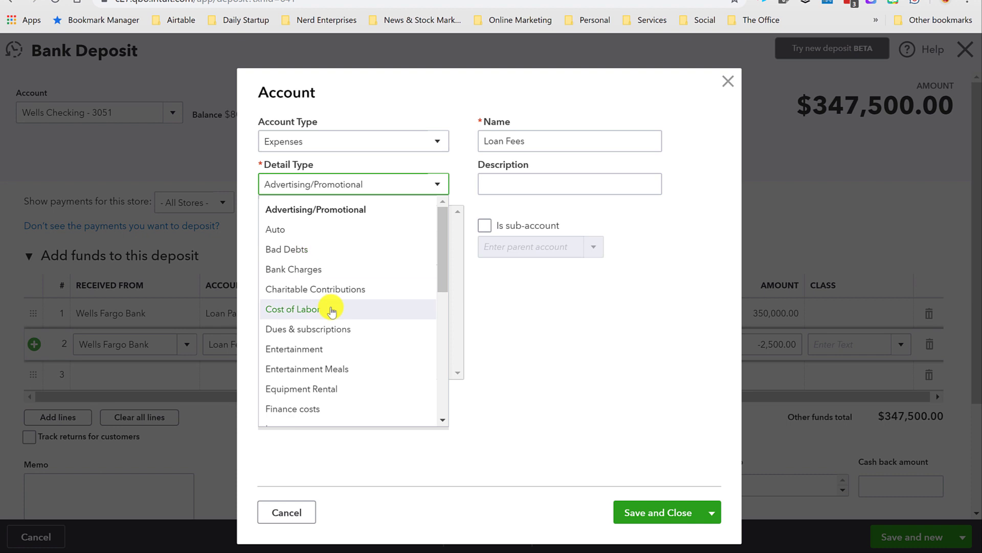
scroll(333, 312, down, 2)
click(312, 341)
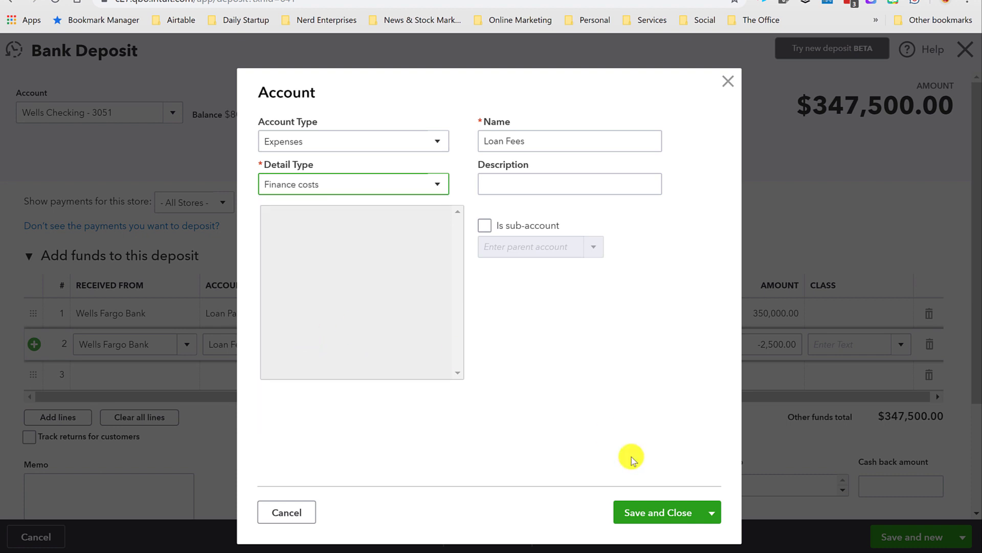
click(633, 517)
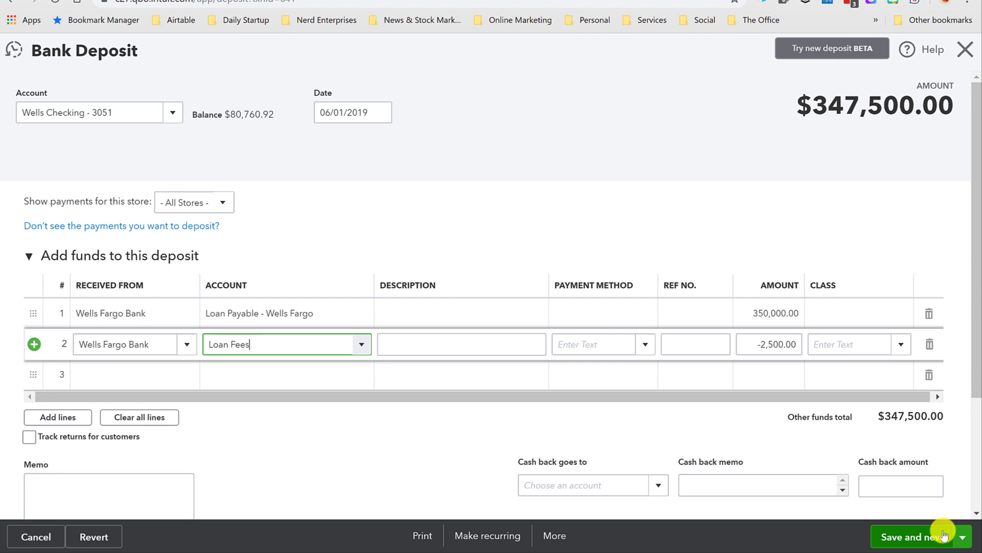
click(963, 537)
click(914, 519)
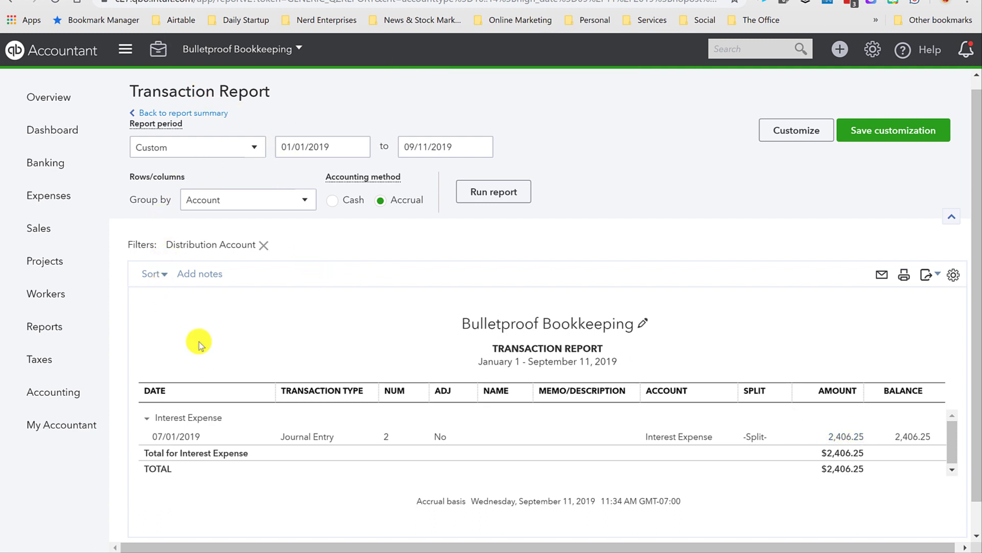
- Return to the Profit and Loss summary showing Loan Fees 2,500.00 and Interest Expense 2,406.25
click(193, 114)
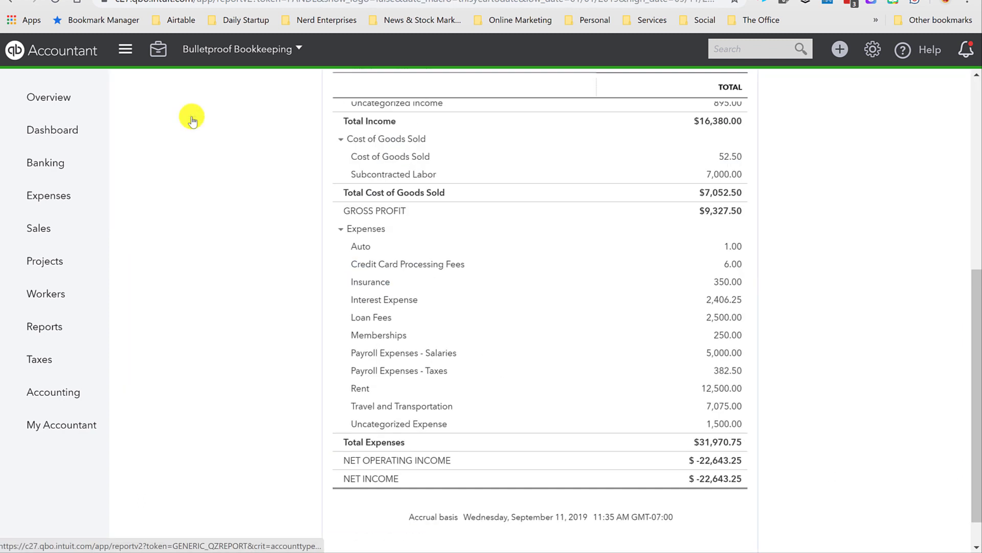